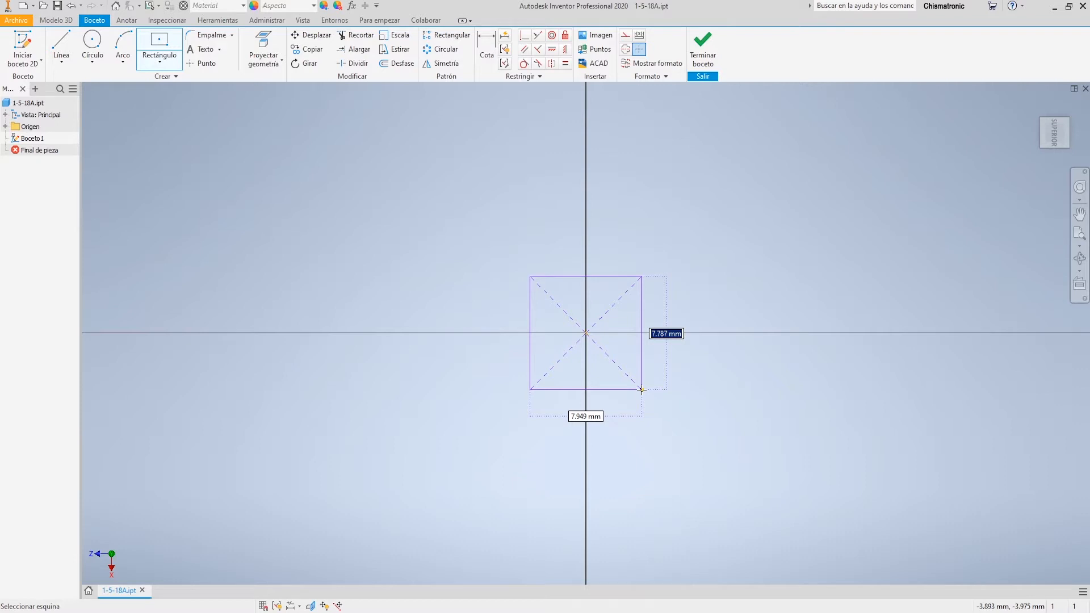
Draw a centre rectangle at the origin, 25 mm high and 20 mm wide, and finish the sketch
type("25")
key("Tab")
type("20")
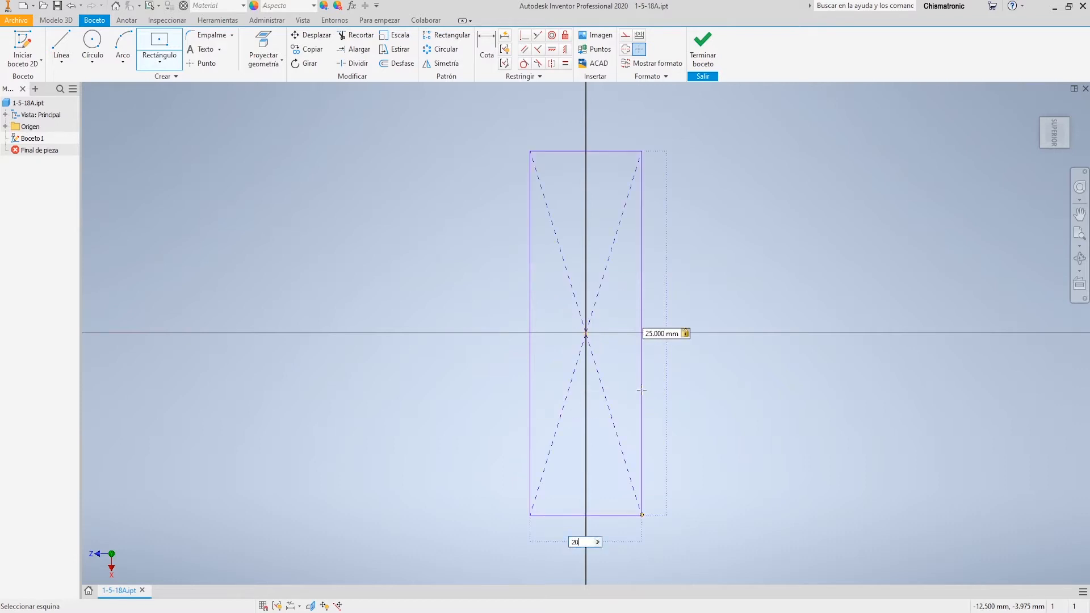
key("Return")
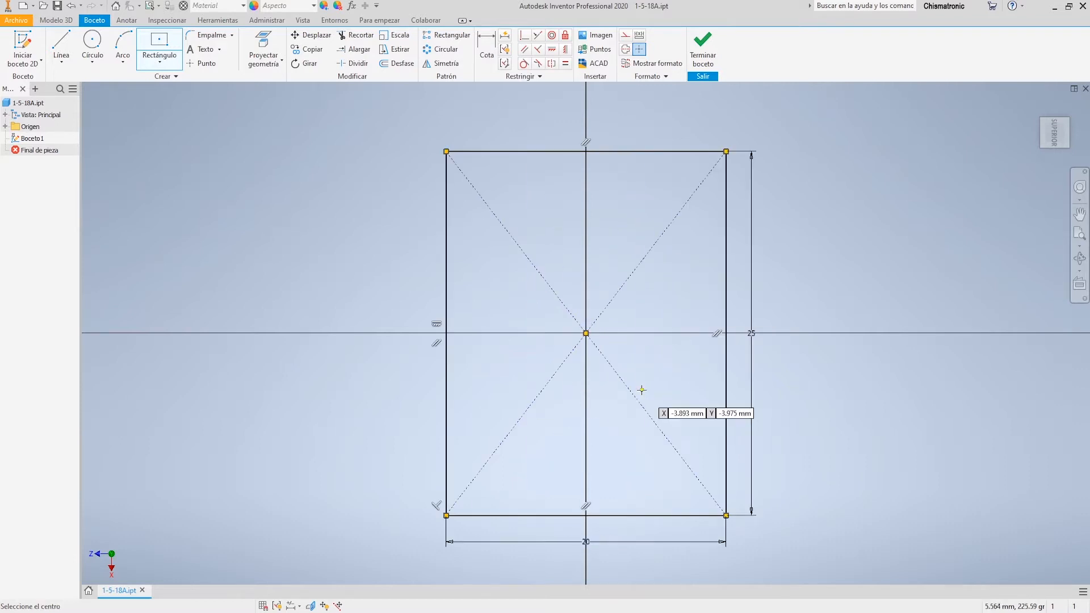
left_click(703, 46)
Extrude the rectangle upward by 20 mm into a solid block
left_click(58, 46)
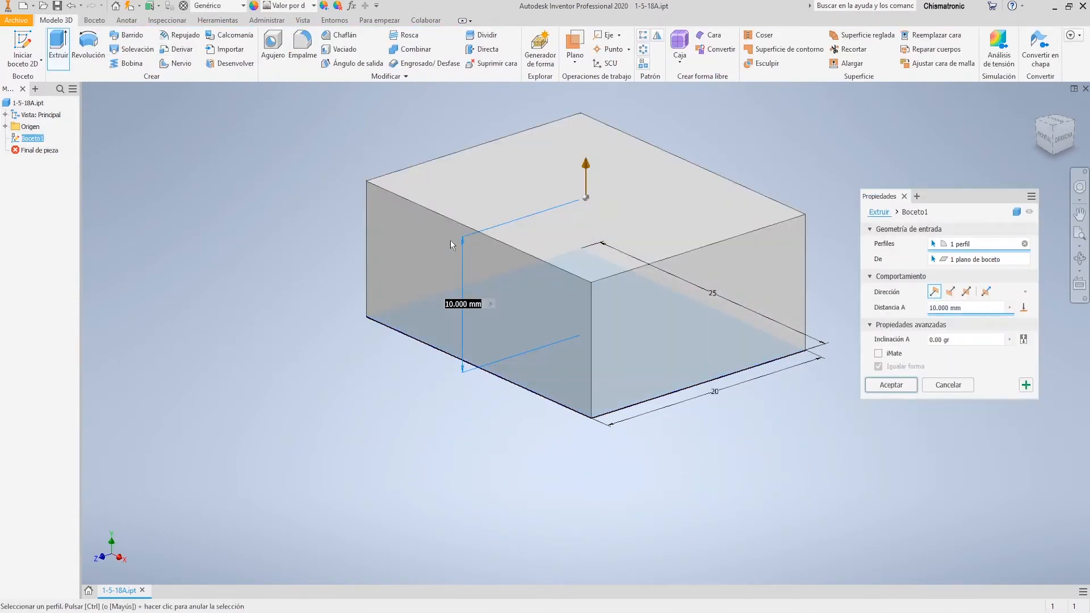
type("20")
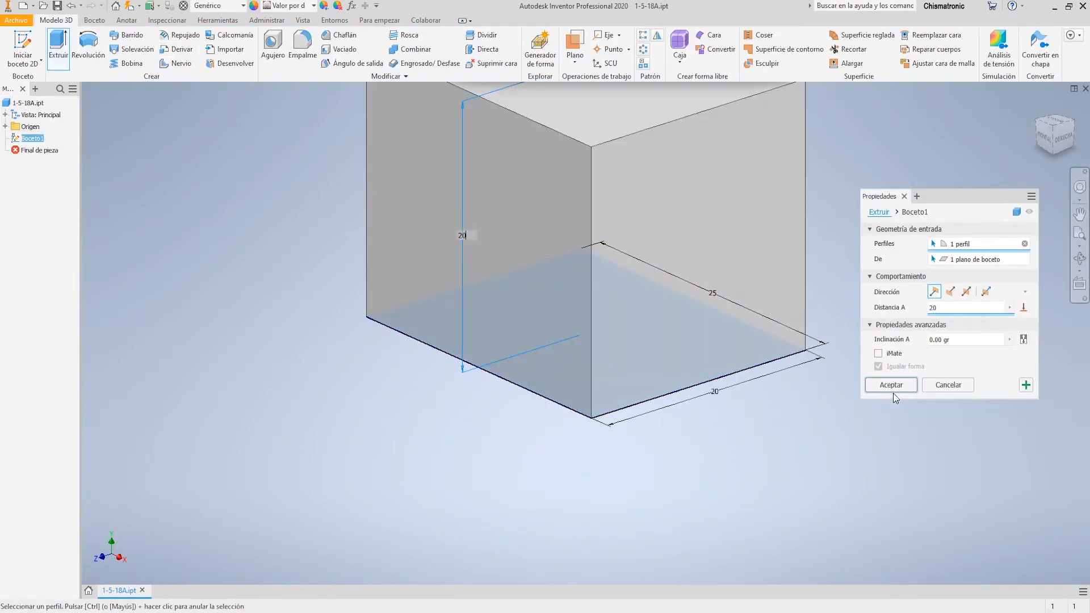
left_click(892, 390)
Fillet the two vertical edges at one end of the block with a 10 mm radius
left_click(302, 46)
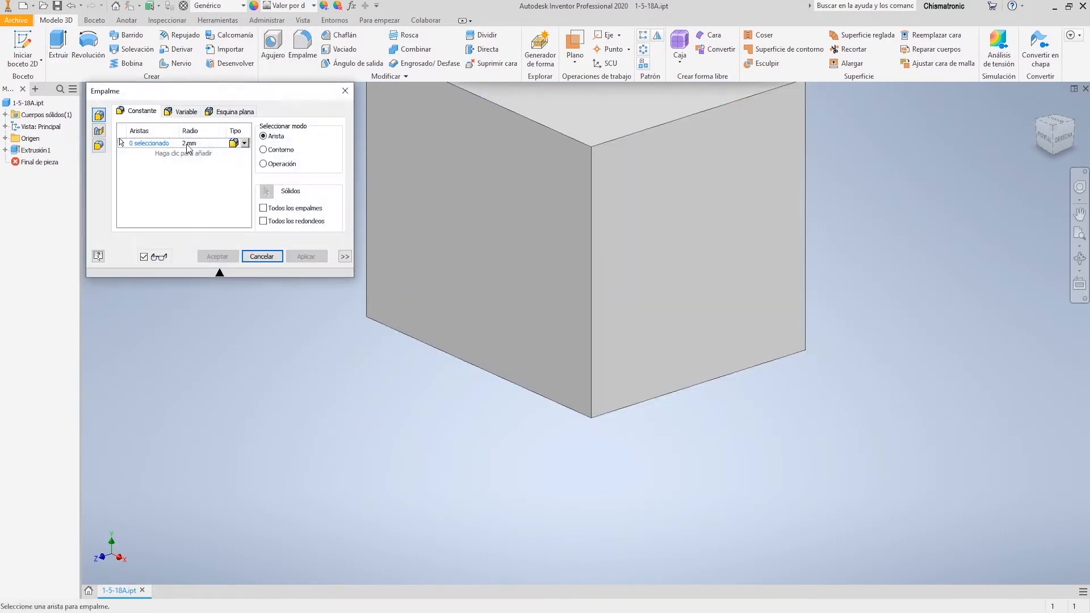
left_click(189, 144)
type("10")
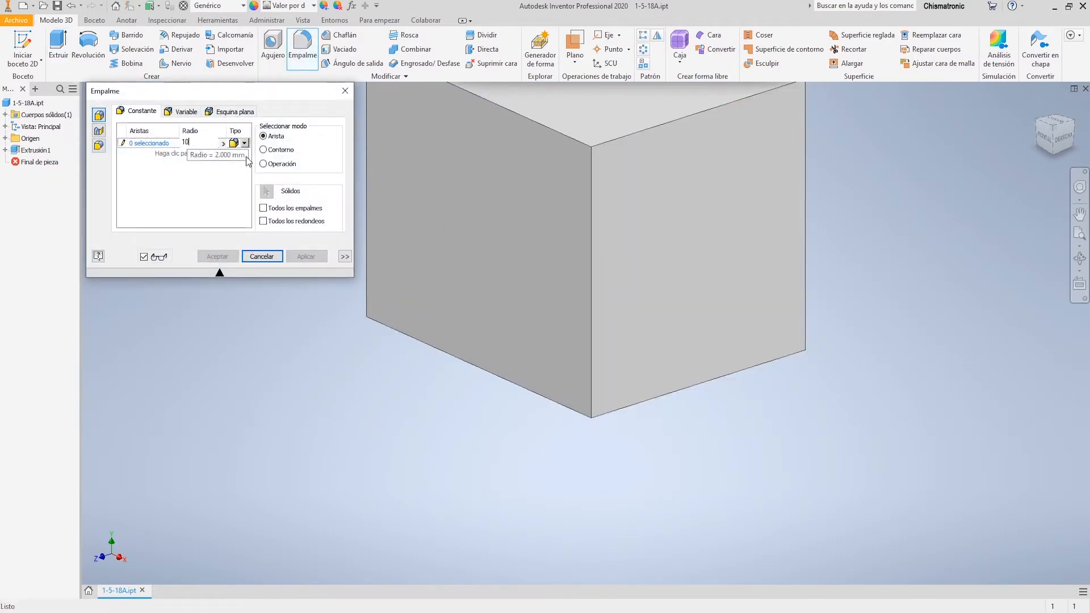
left_click(367, 164)
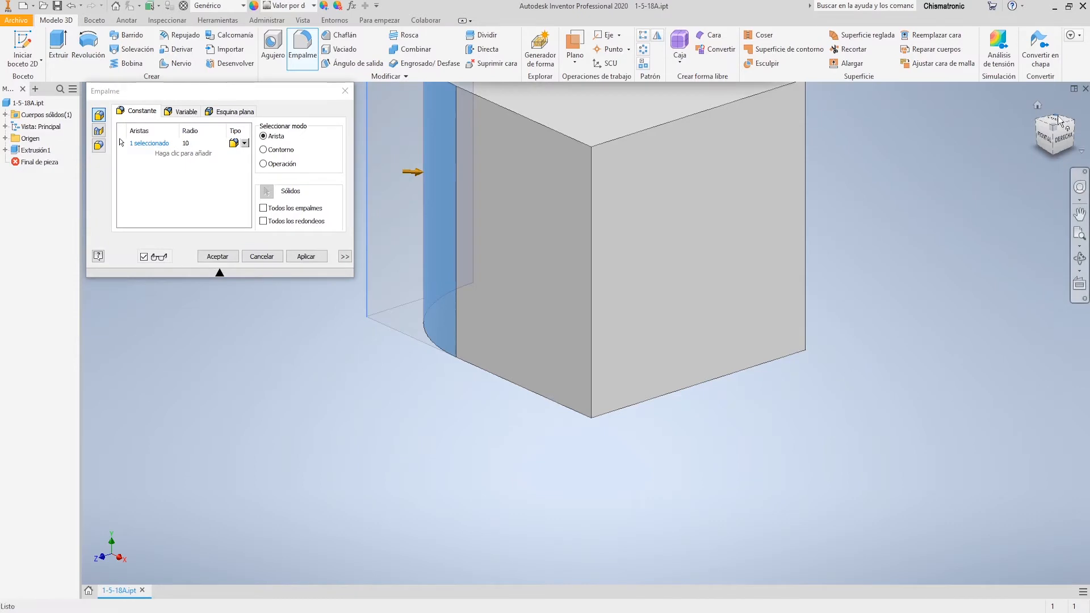
left_click(1059, 120)
left_click(607, 404)
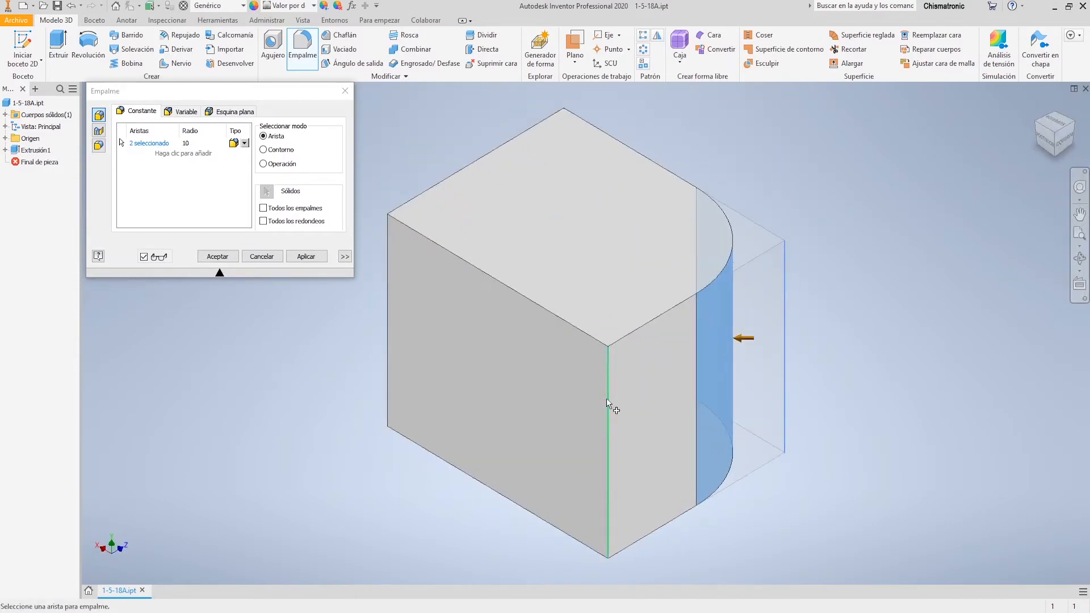
left_click(219, 258)
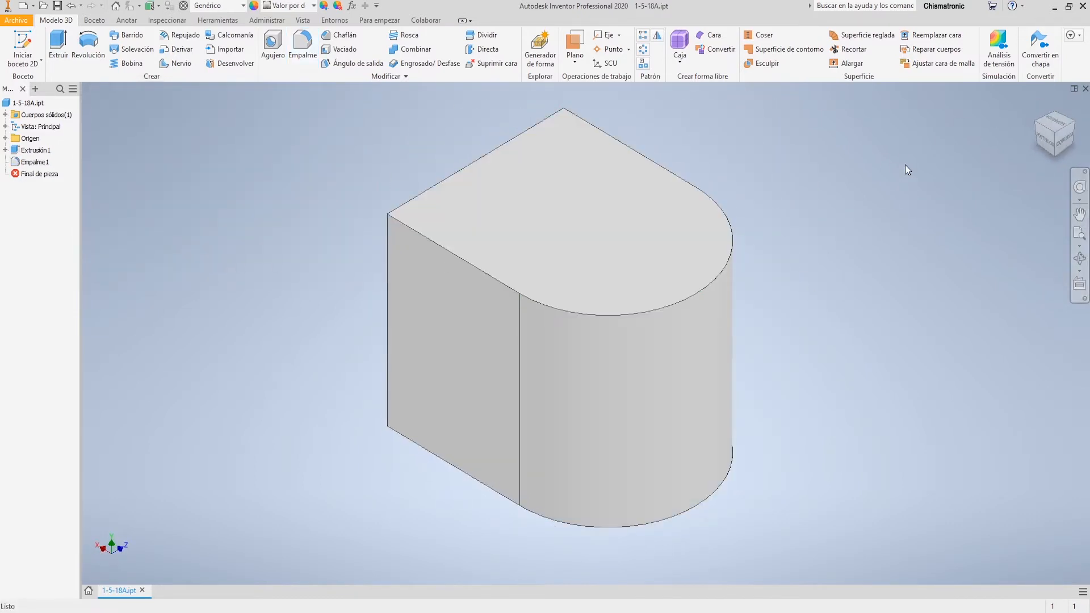
Sketch a 12 mm diameter circle on the block's upper face, centred on the horizontal axis near the rounded end
left_click(23, 45)
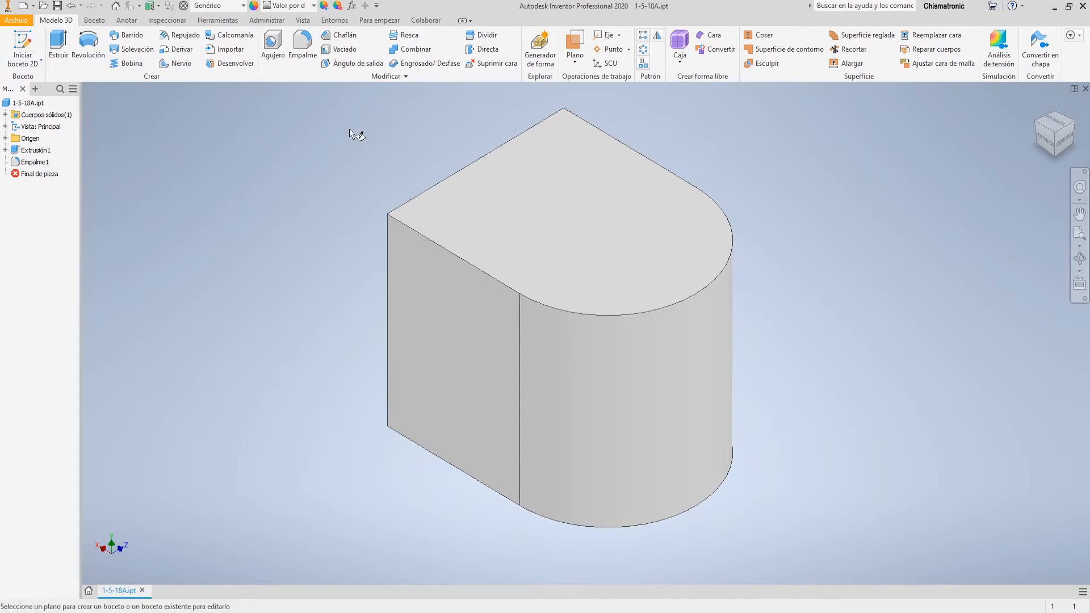
left_click(564, 211)
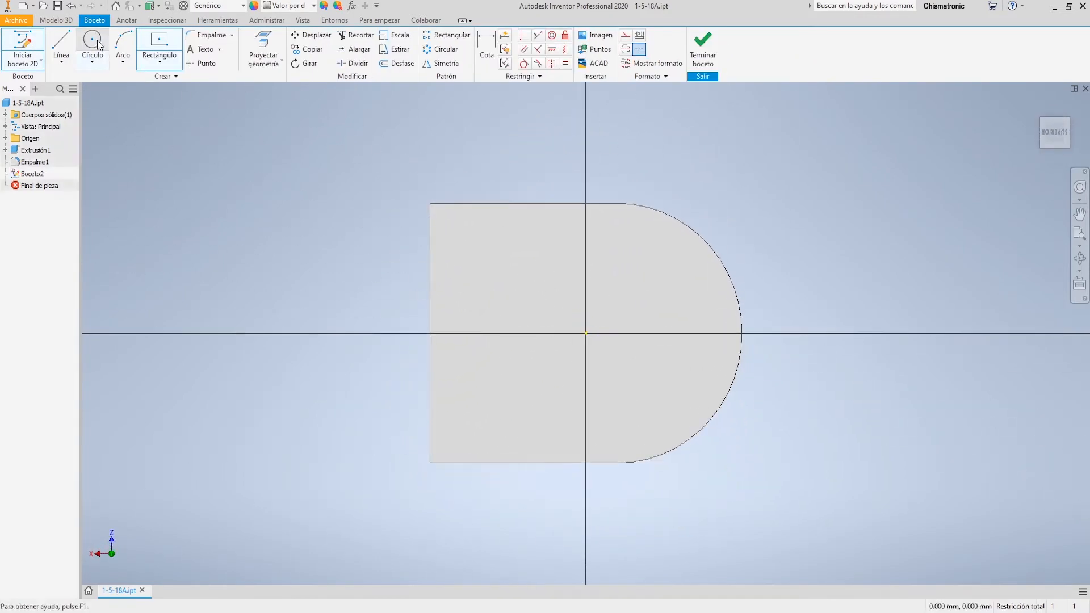
key("c")
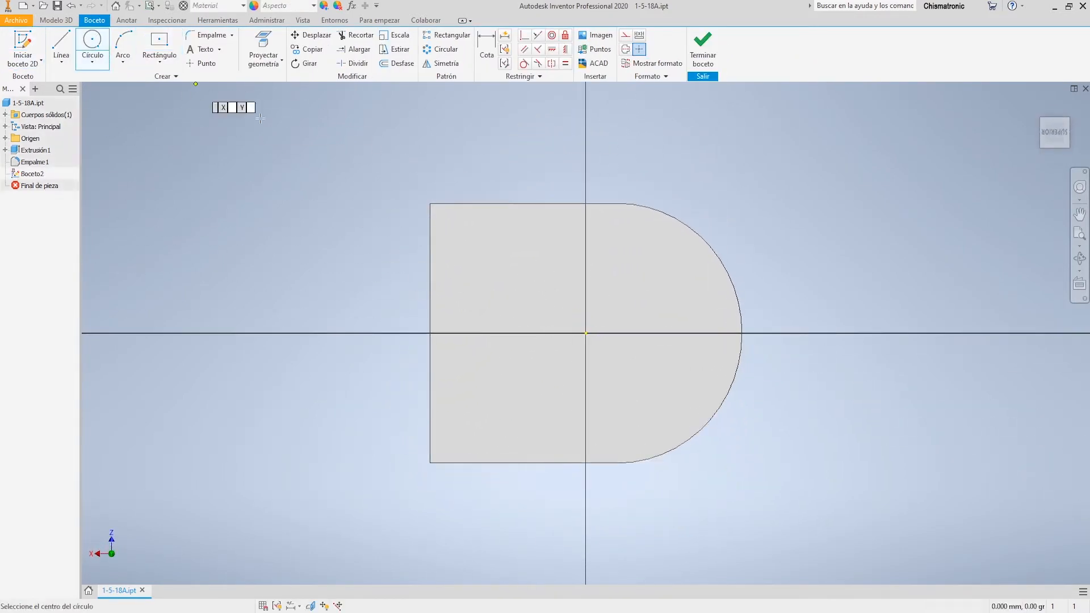
left_click(638, 333)
type("12")
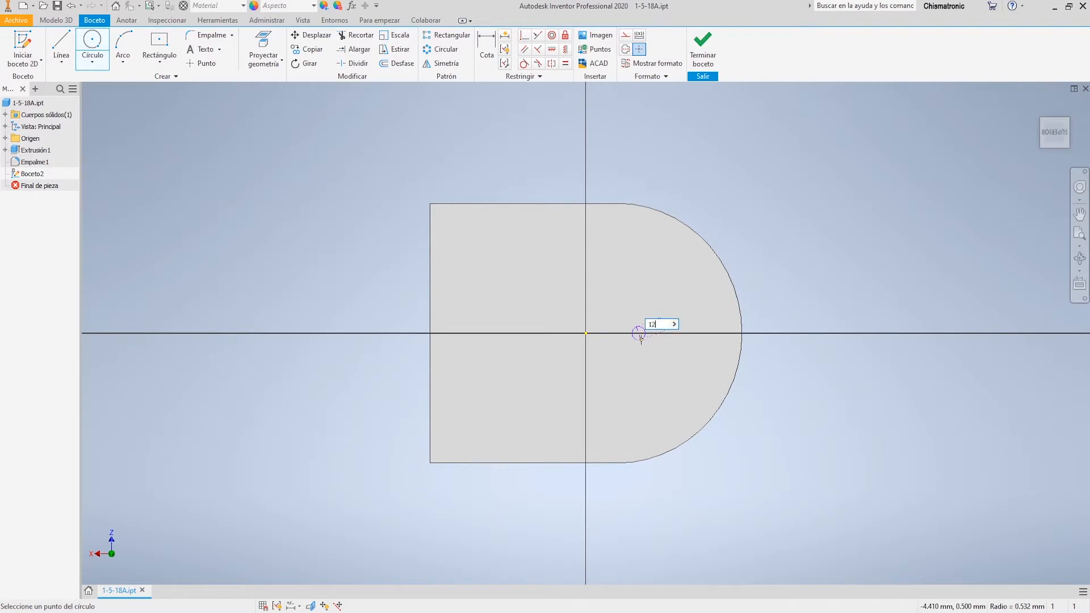
key("Return")
Make the 12 mm circle concentric with the arc of the block's rounded end
left_click(493, 50)
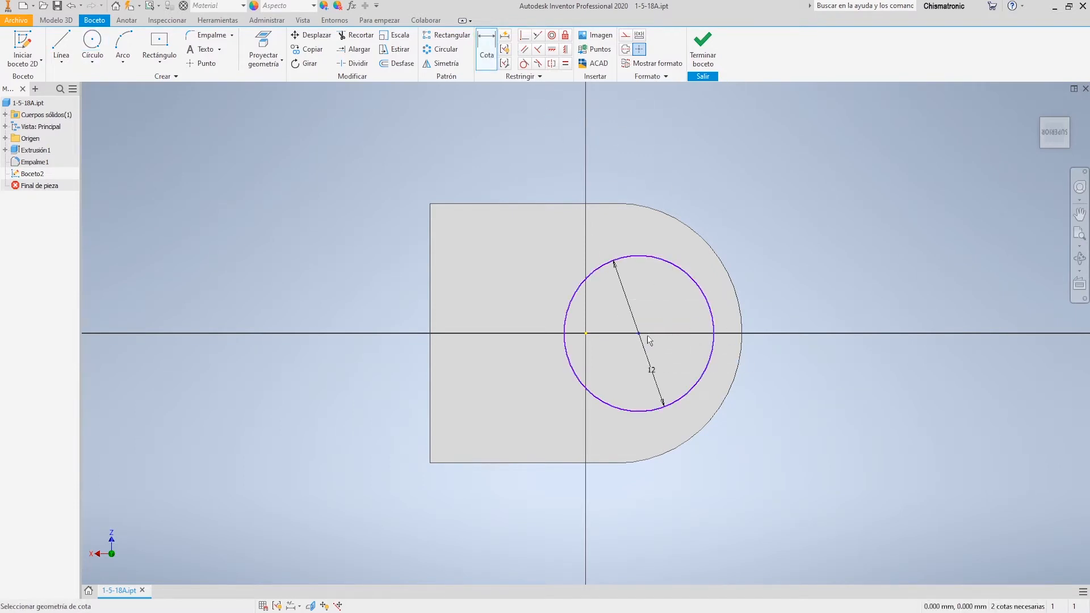
left_click(552, 36)
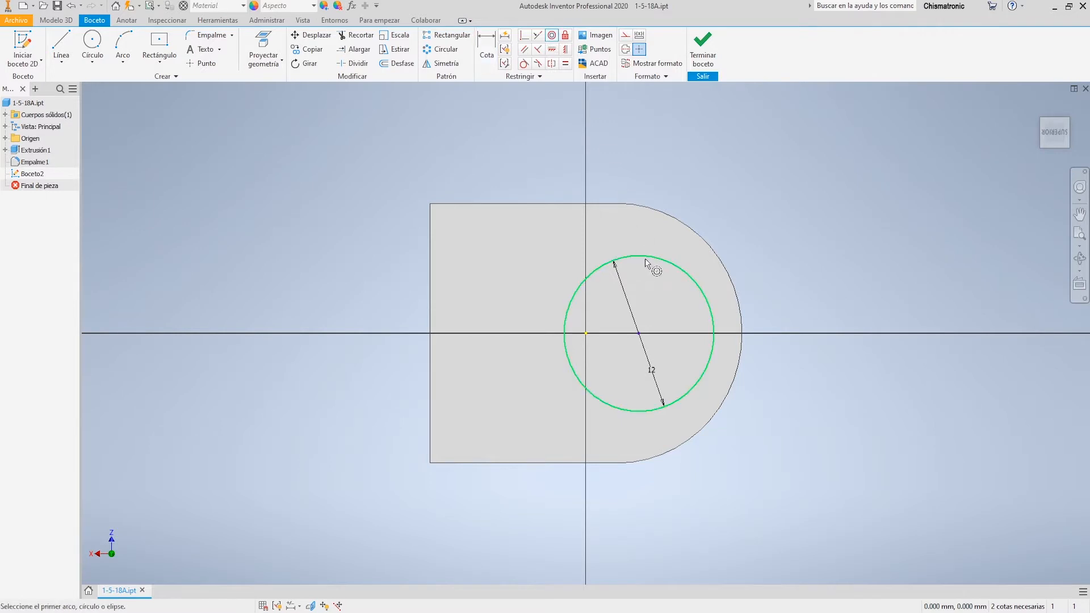
left_click(645, 257)
left_click(711, 246)
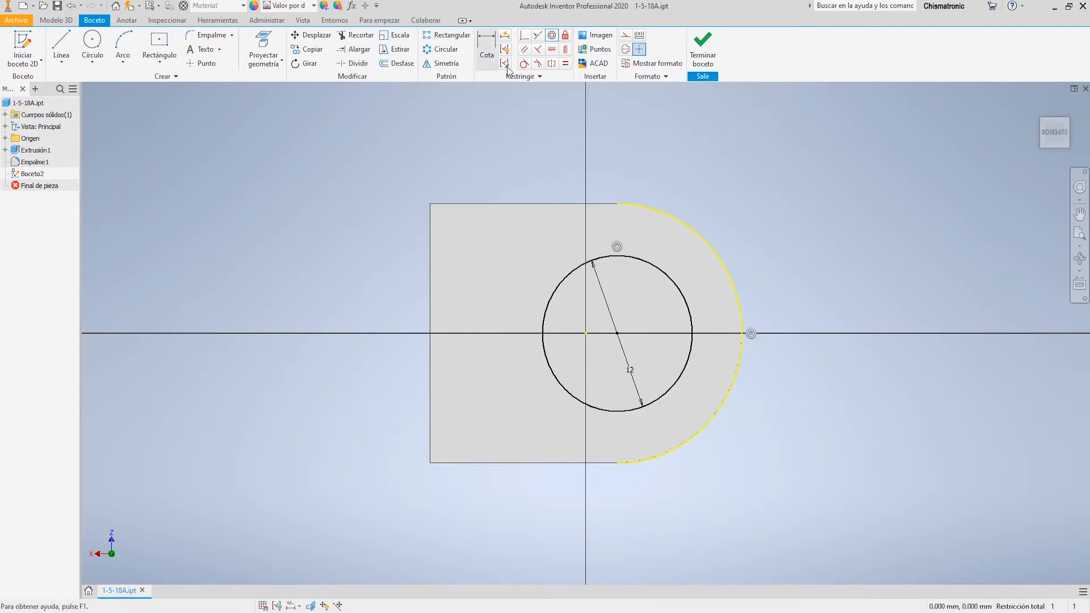
Add a driven dimension between the projected origin and the circle's centre, and finish the sketch
left_click(486, 46)
left_click(586, 334)
left_click(617, 333)
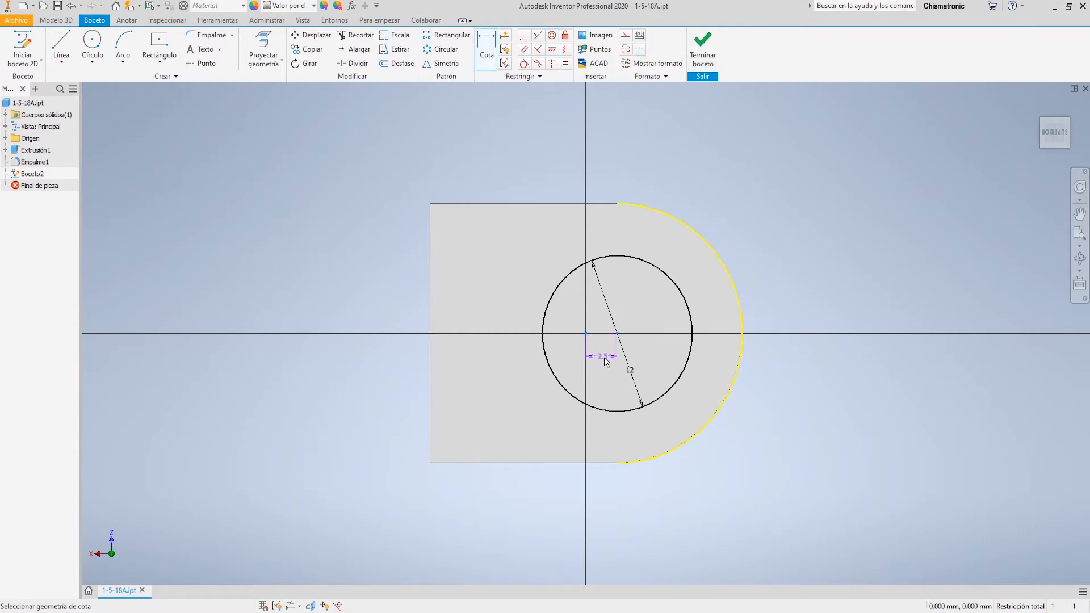
left_click(605, 361)
left_click(246, 109)
left_click(700, 49)
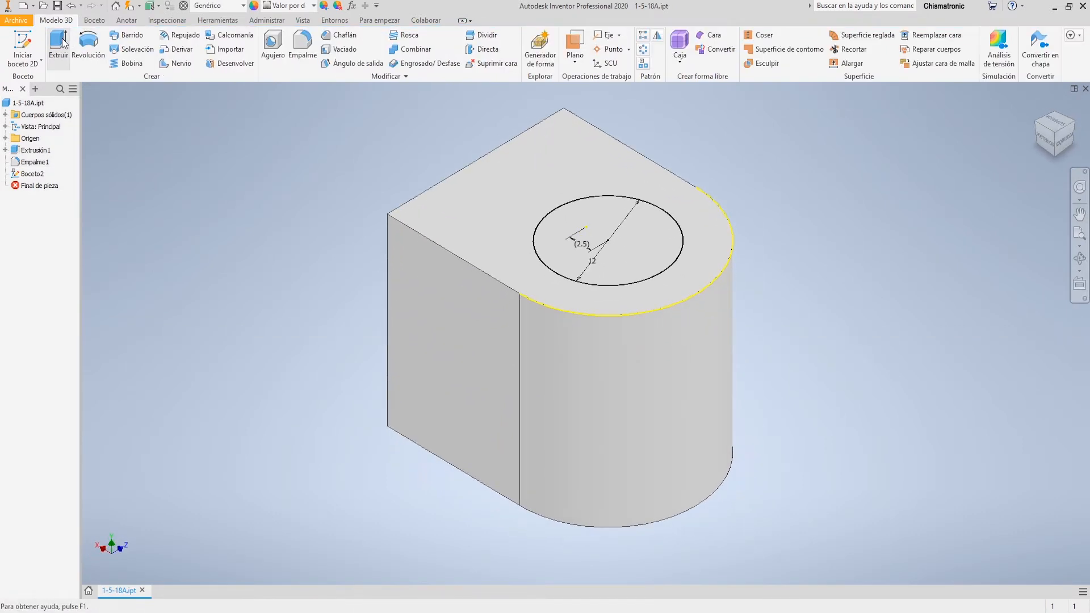
Extrude the 12 mm circle upward by 12 mm as a cylinder joined to the block
left_click(60, 44)
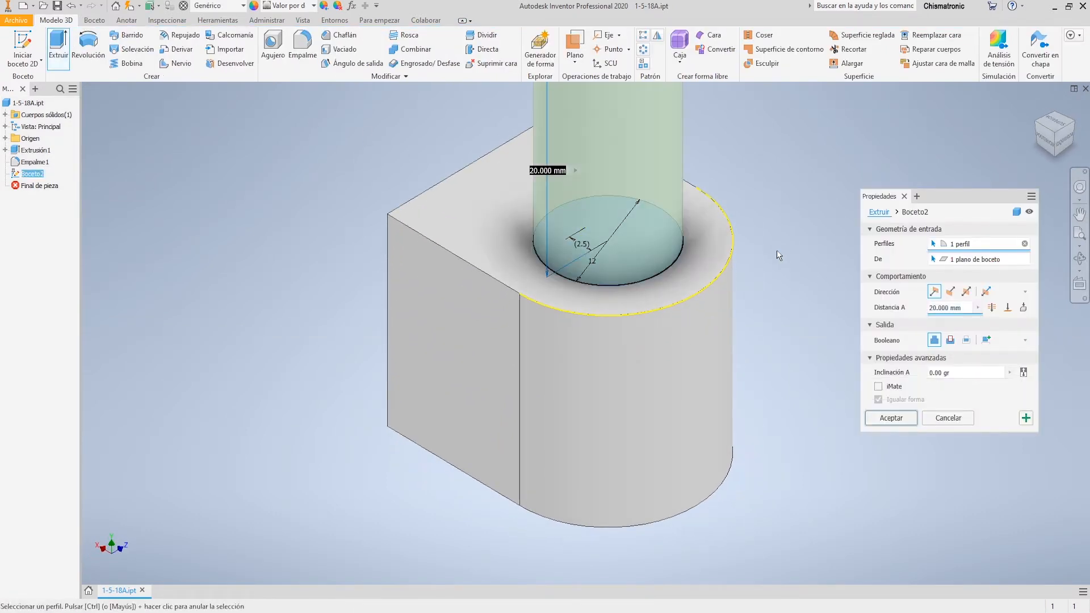
type("12")
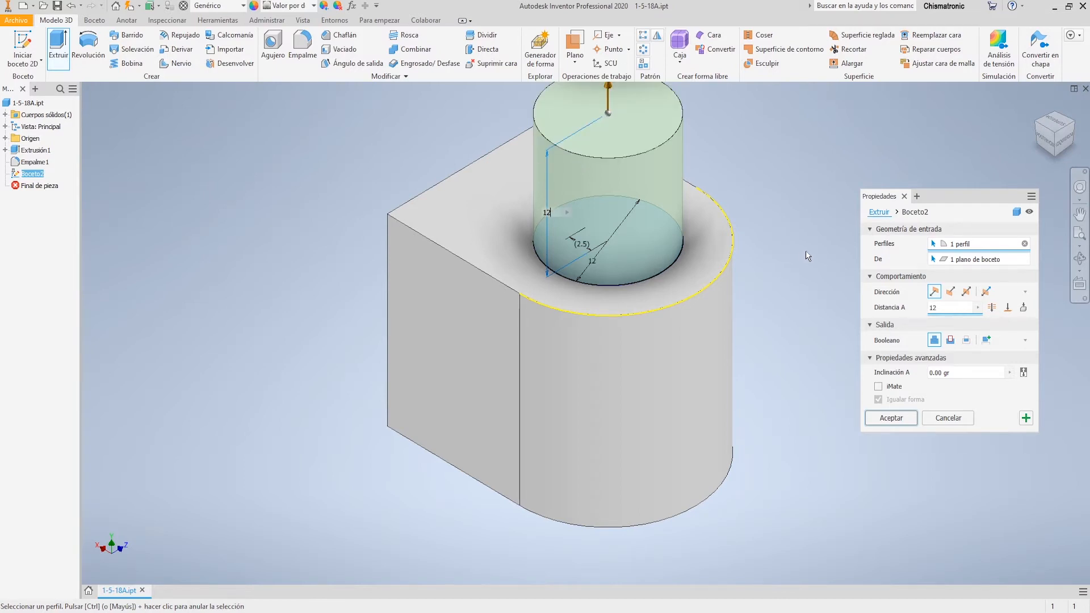
left_click(891, 419)
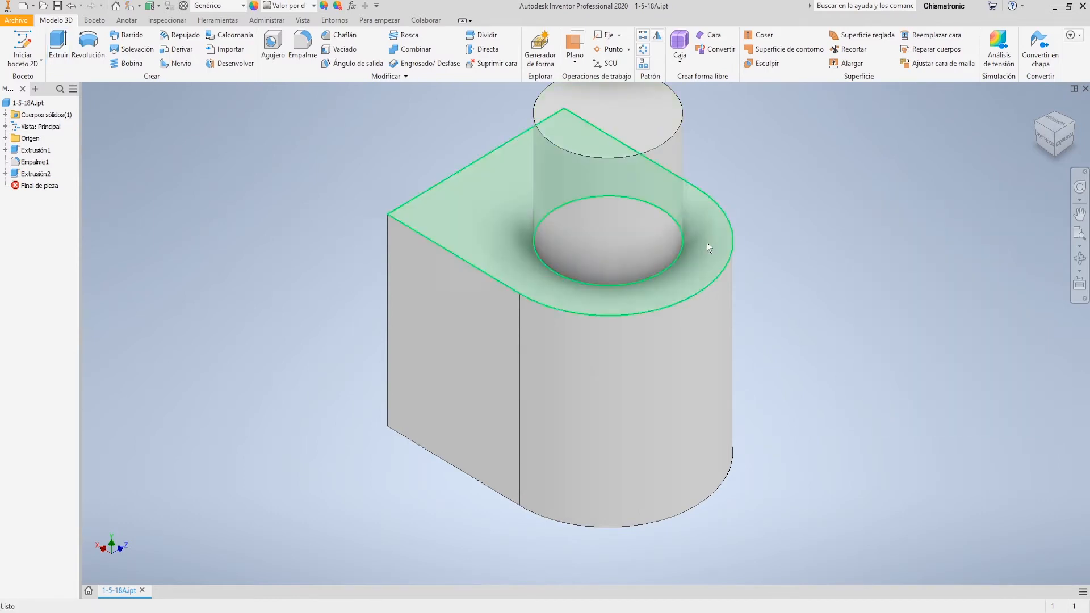
Sketch a 5 mm diameter circle at the centre of the cylinder's top face
left_click(24, 44)
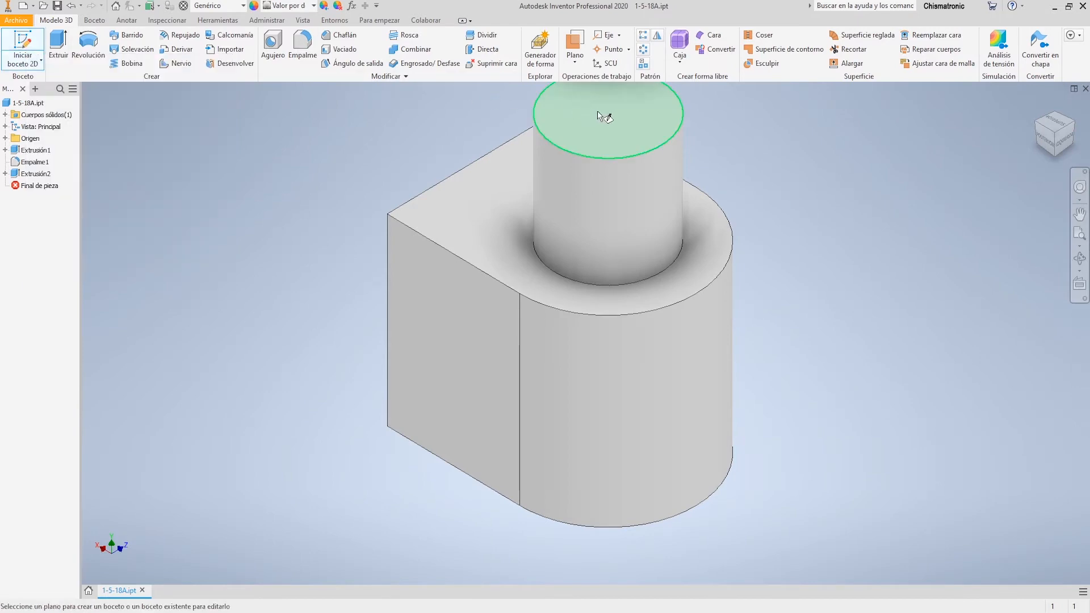
left_click(553, 107)
key("c")
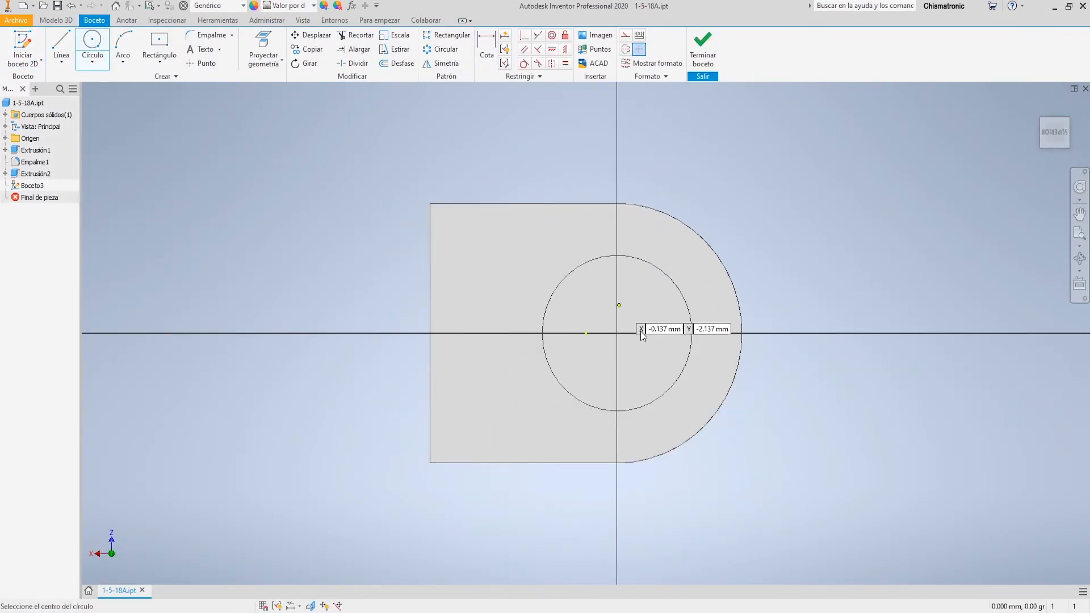
left_click(617, 334)
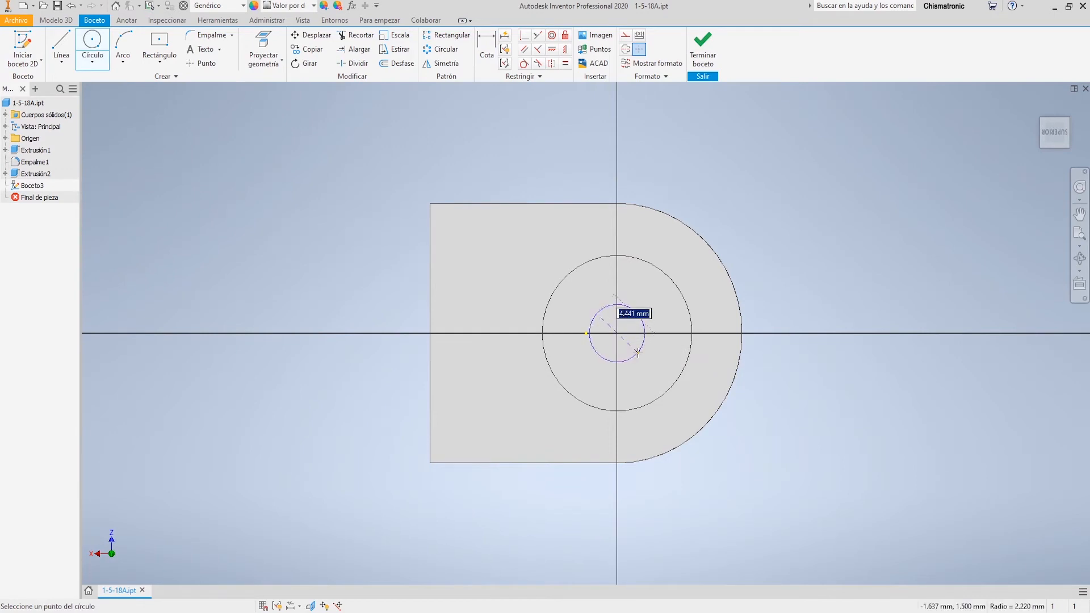
type("5")
key("Return")
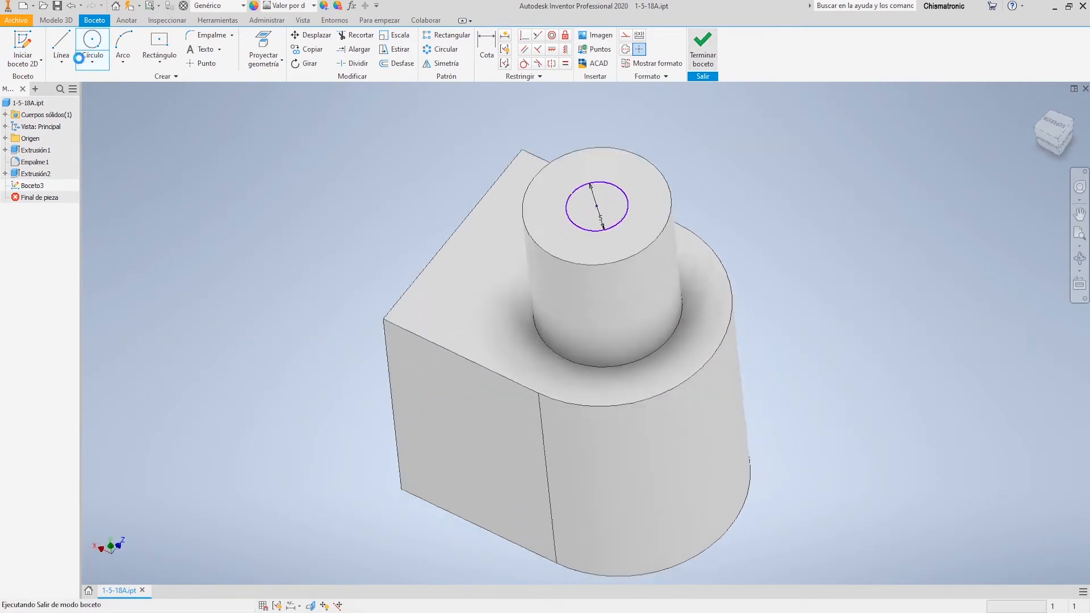
Cut the 5 mm circle 26 mm deep down through the cylinder into the block
key("e")
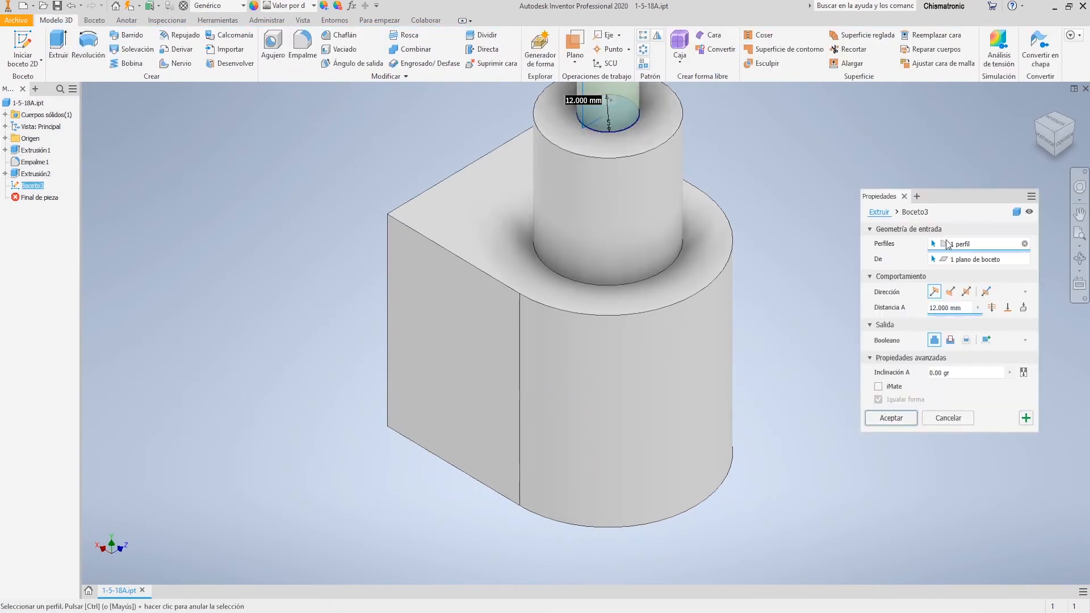
left_click(950, 340)
type("26")
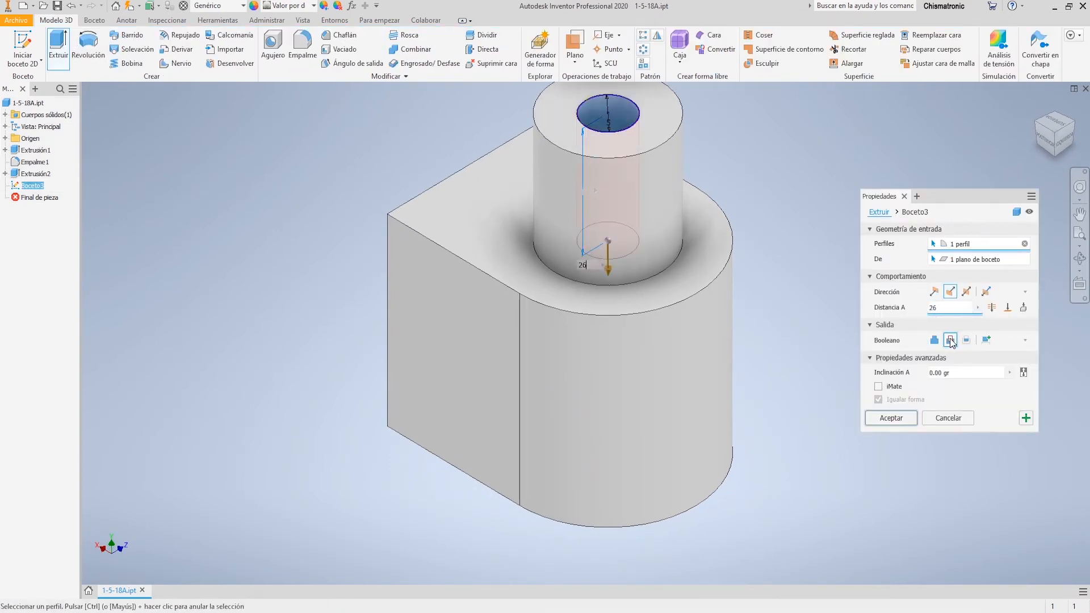
left_click(884, 418)
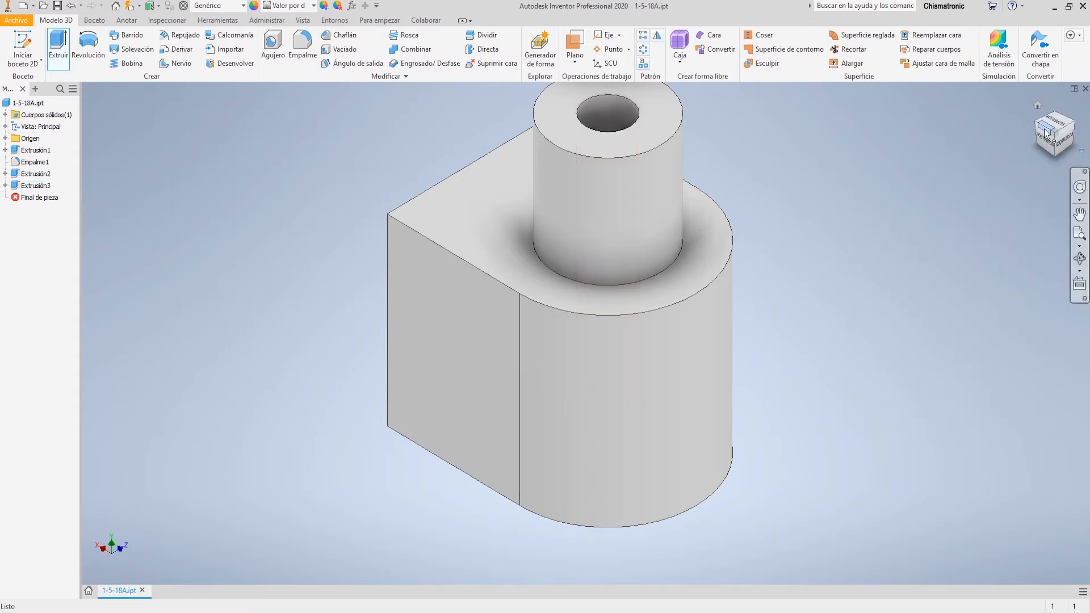
Sketch a 12 mm diameter circle on the block's flat end face, aligned with the bottom edge's midpoint and centred about 9.3 mm above it
left_click(1034, 121)
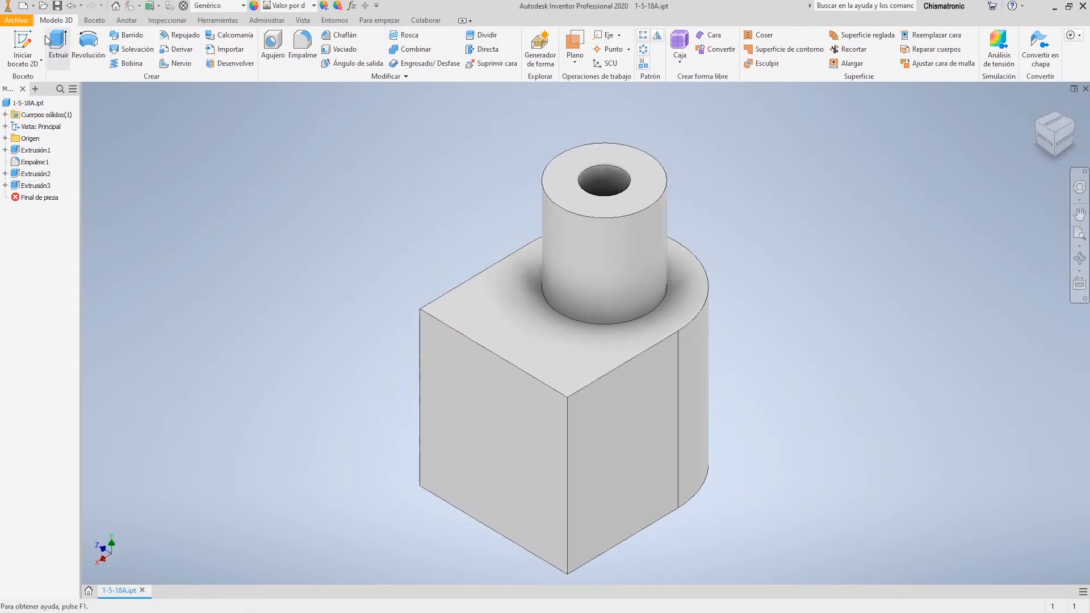
left_click(22, 49)
left_click(507, 417)
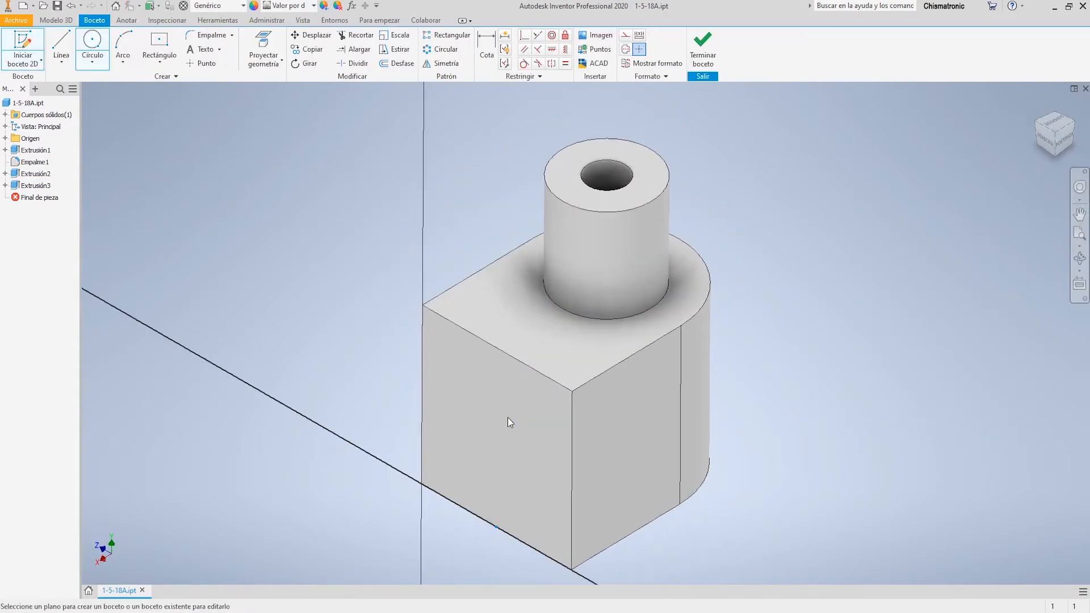
left_click(92, 41)
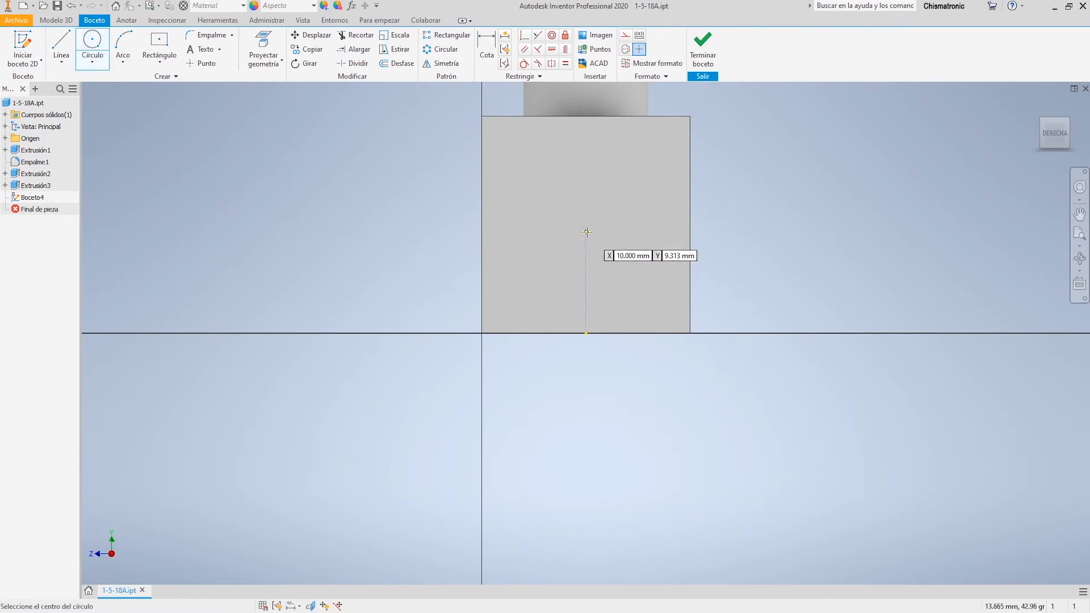
left_click(586, 232)
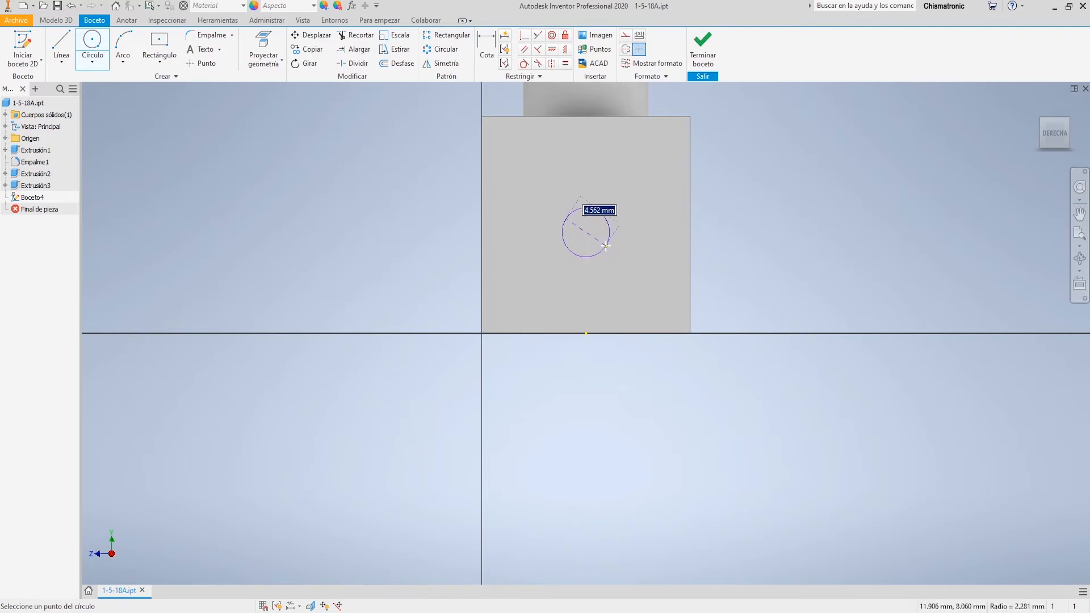
type("12")
key("Return")
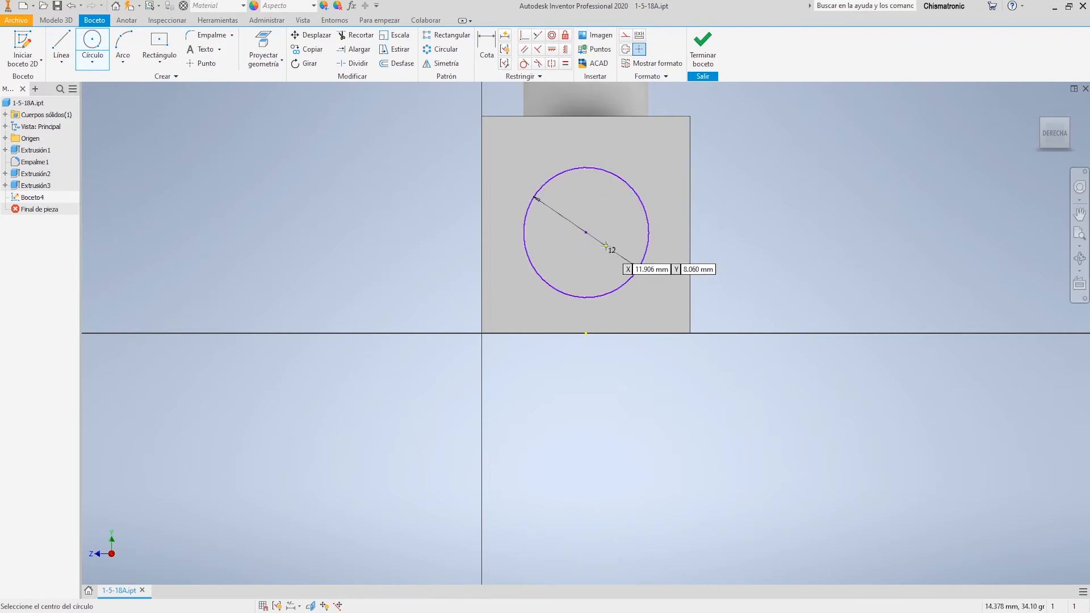
Set the 12 mm circle's centre 10 mm above the part's origin and finish the sketch
left_click(486, 48)
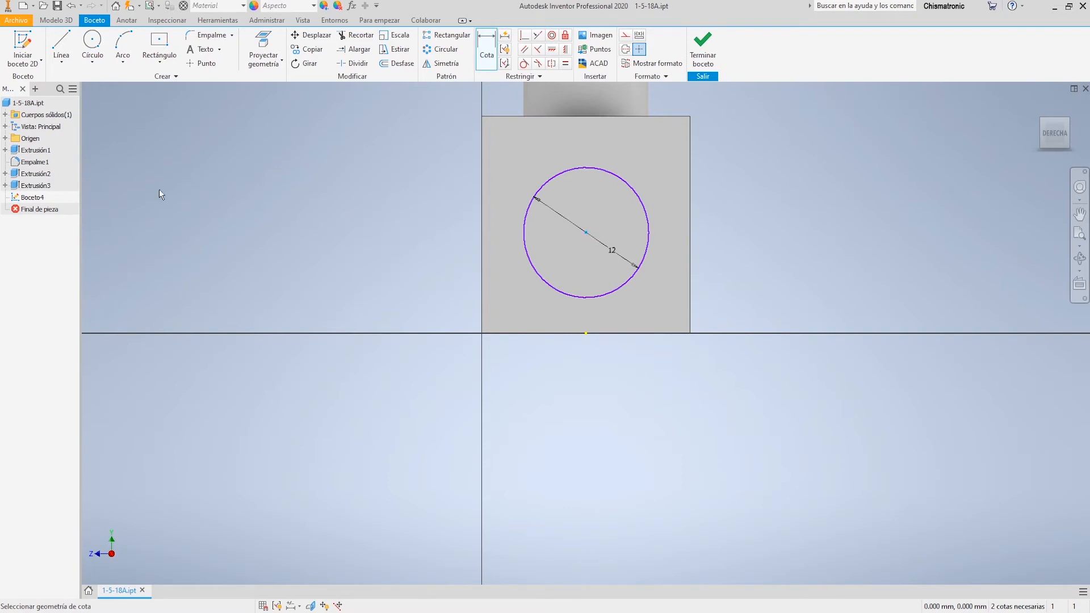
left_click(5, 138)
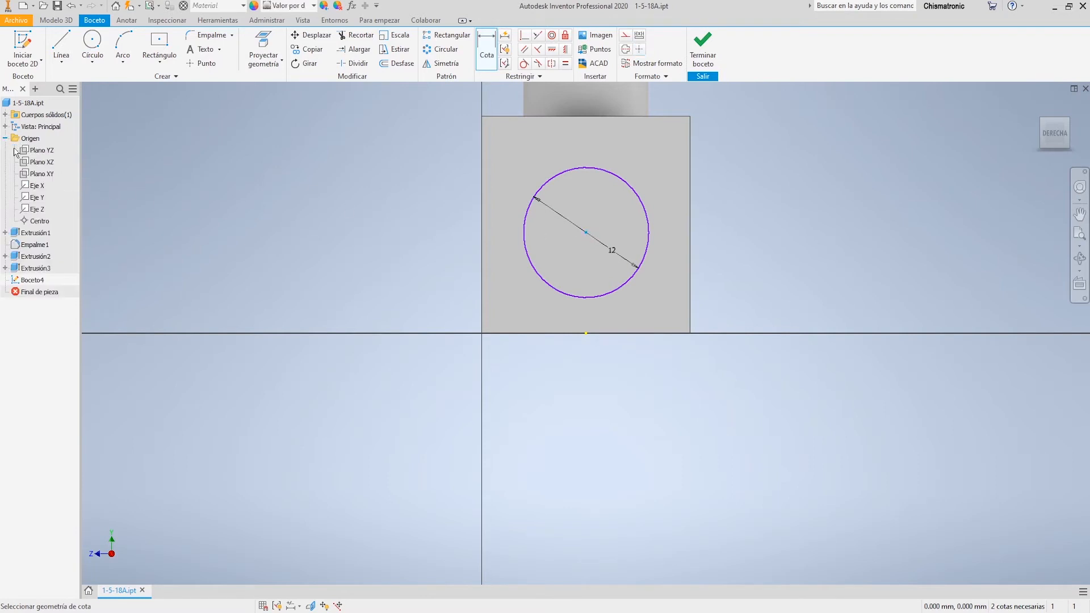
left_click(33, 221)
left_click(586, 232)
left_click(741, 268)
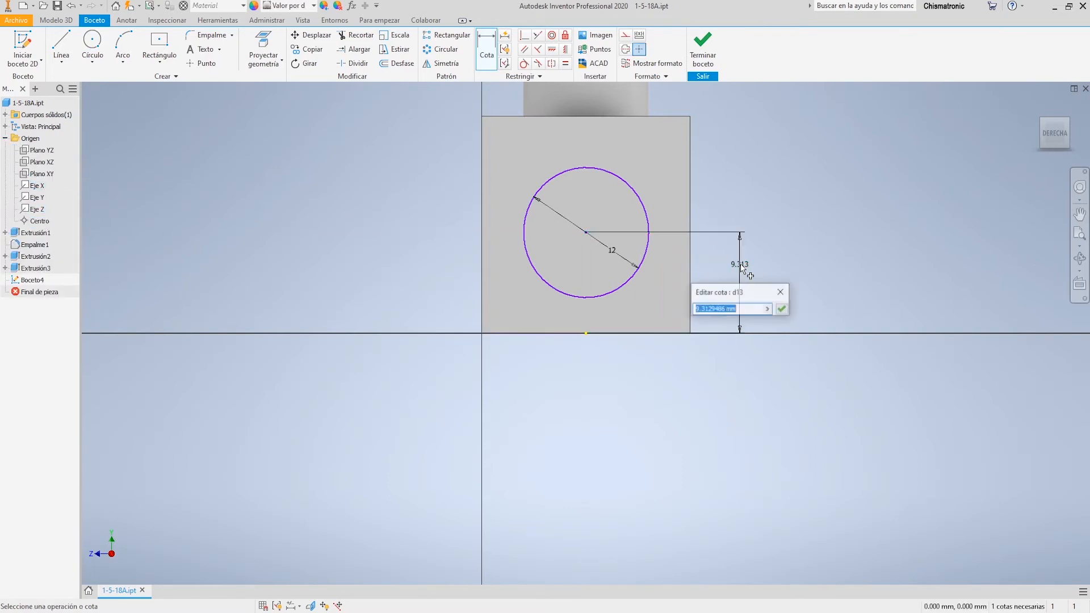
type("10")
key("Return")
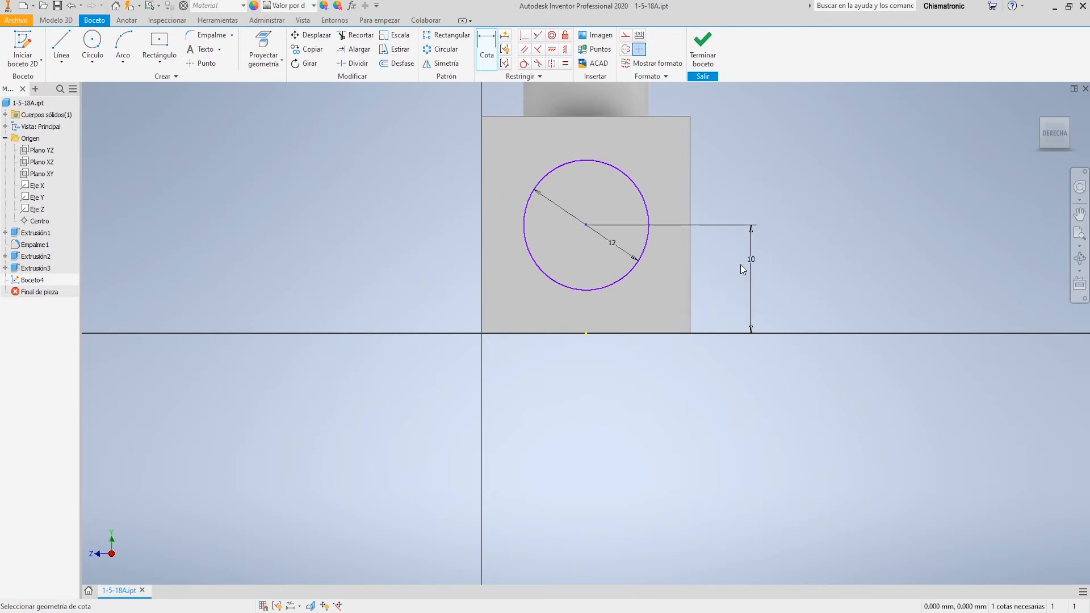
left_click(703, 47)
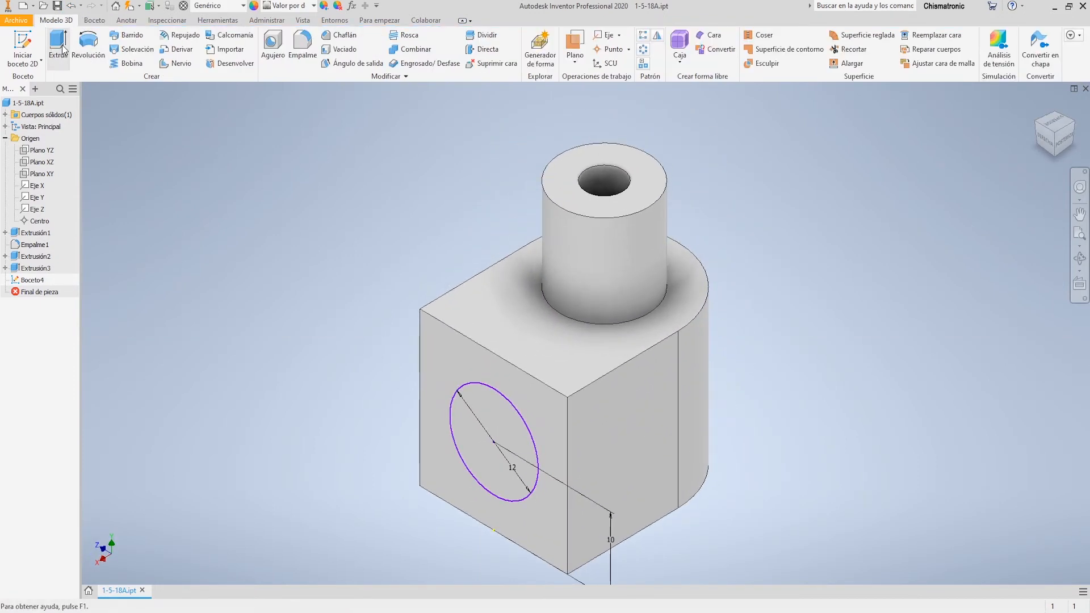
Cut the 12 mm circle 6 mm deep into the block's flat end face
left_click(62, 49)
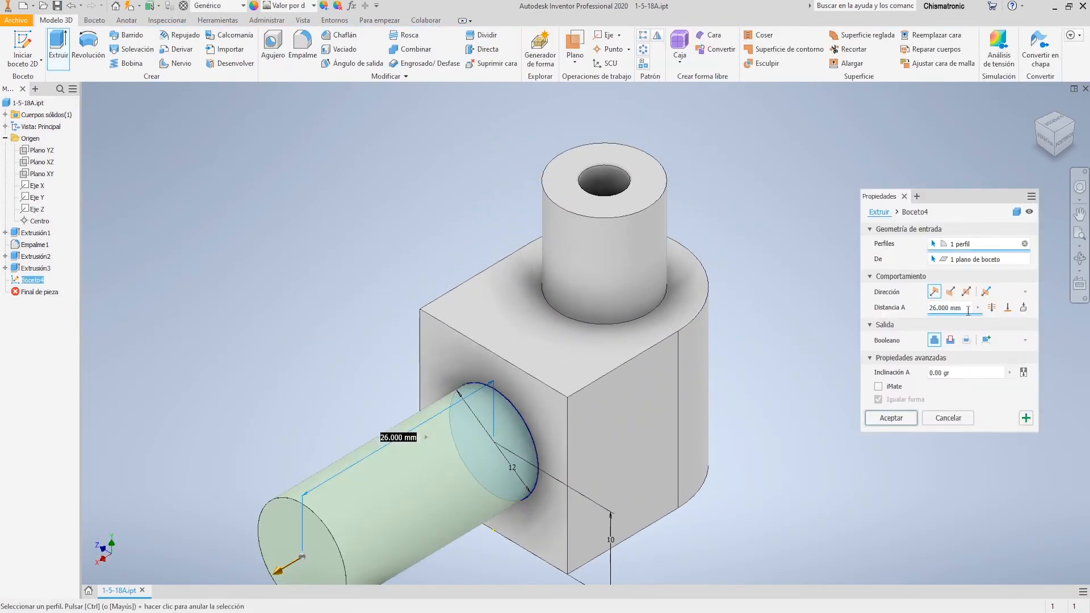
left_click(950, 339)
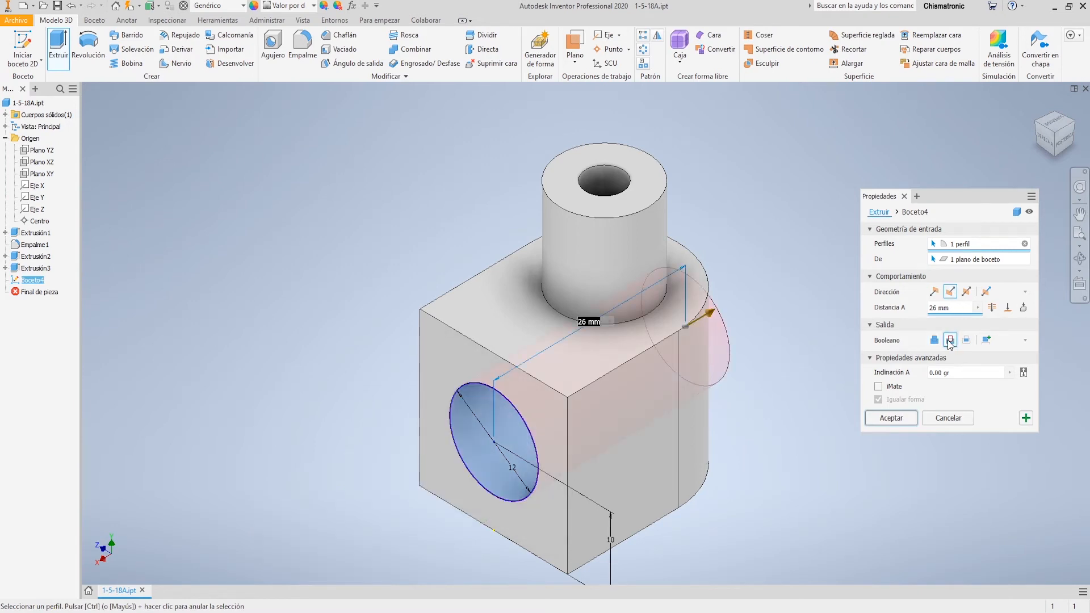
type("6")
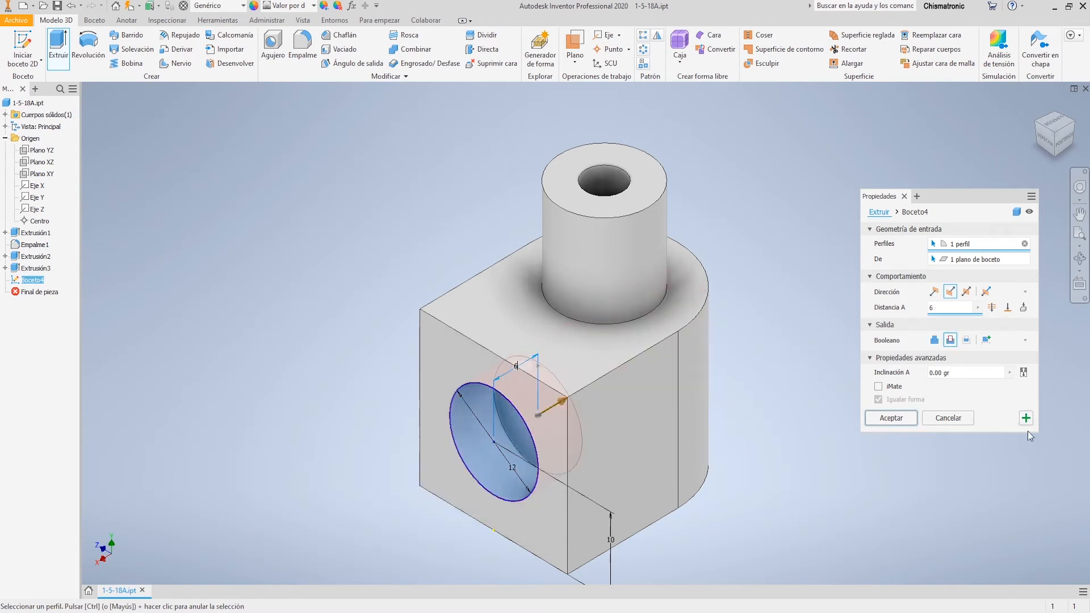
left_click(890, 418)
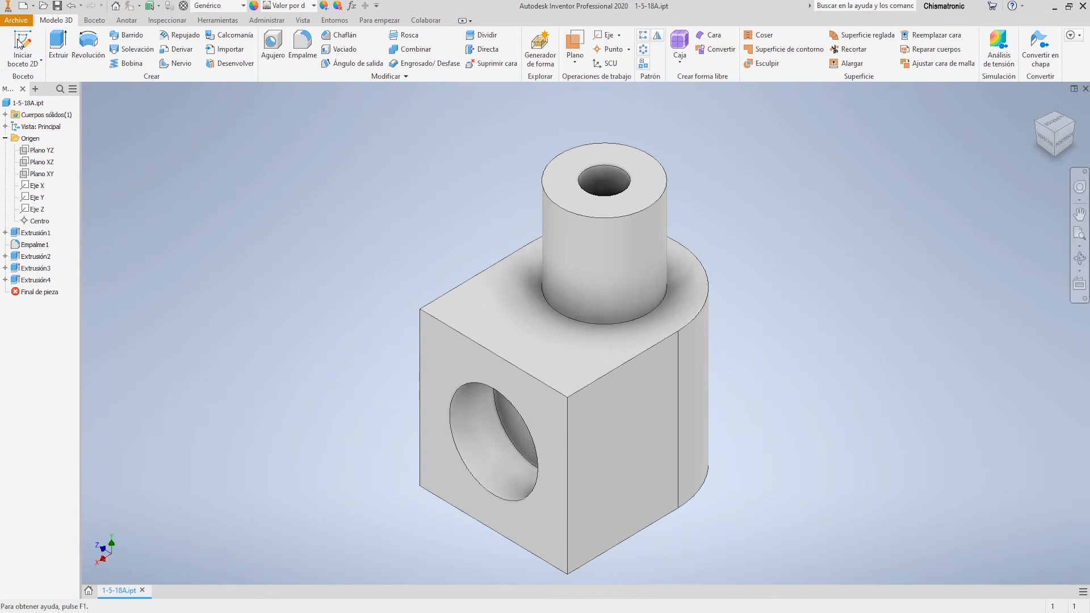
Sketch a 10 mm diameter circle at the centre of the 12 mm bore's floor and finish the sketch
left_click(17, 21)
left_click(340, 170)
left_click(17, 49)
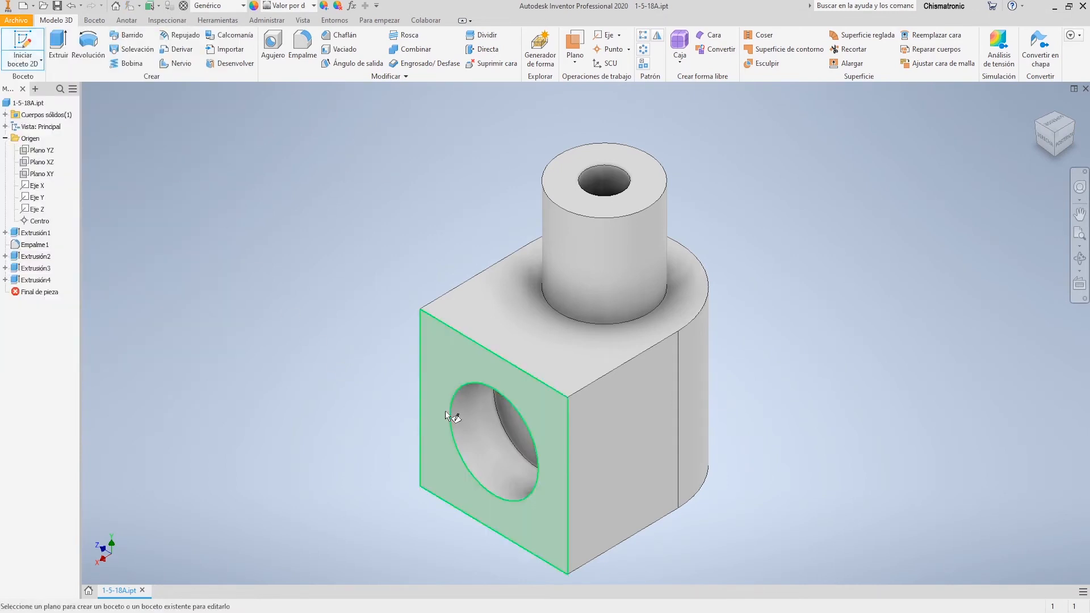
left_click(511, 421)
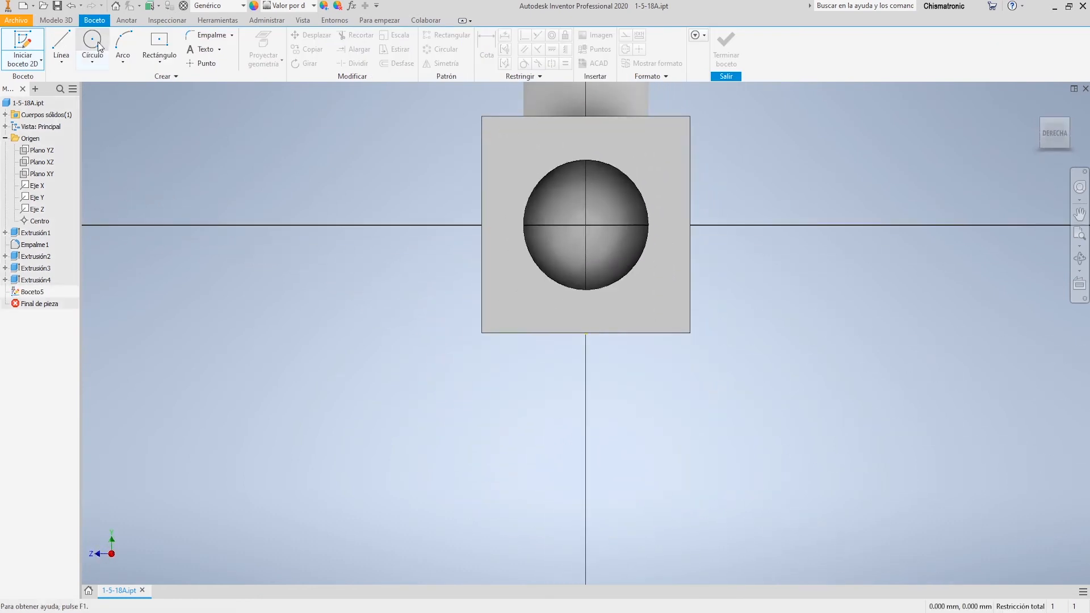
key("c")
left_click(586, 226)
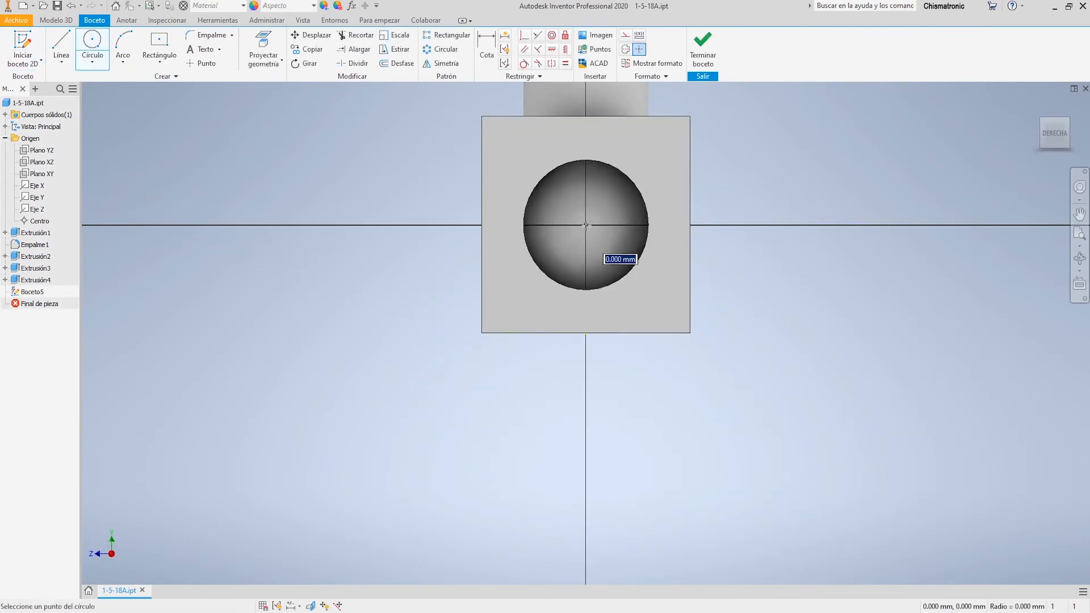
type("10")
key("Return")
left_click(702, 48)
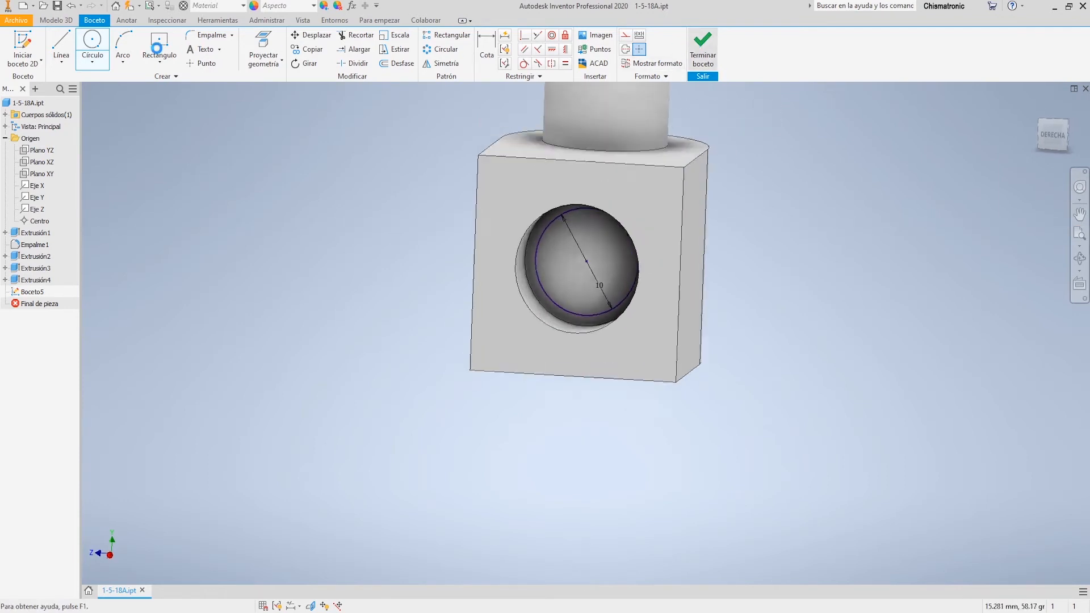
Cut the 10 mm circle 3 mm deeper into the block from the 12 mm bore's floor
key("e")
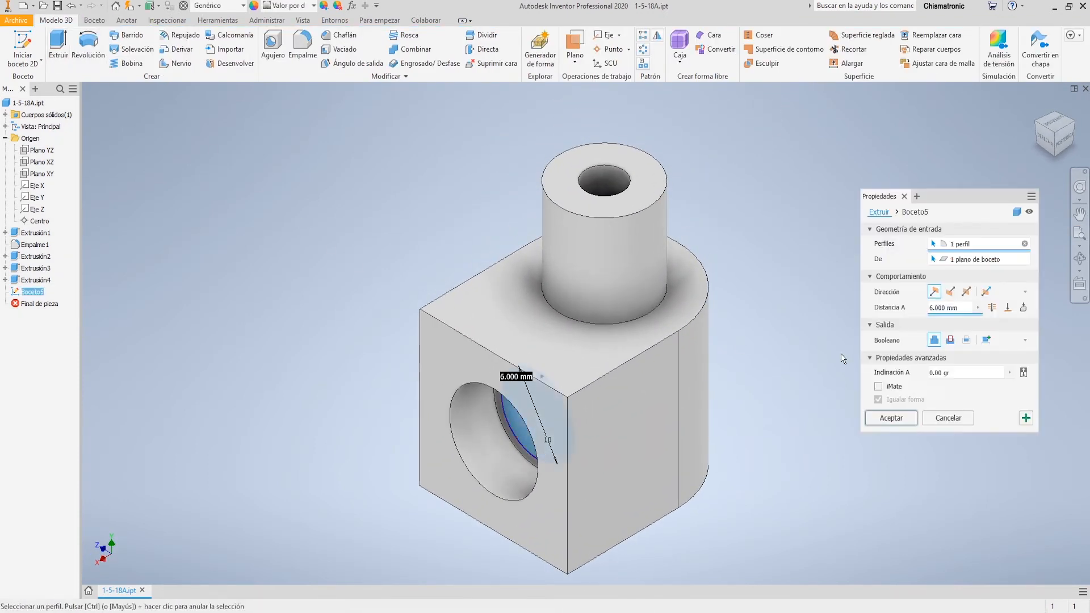
left_click(949, 343)
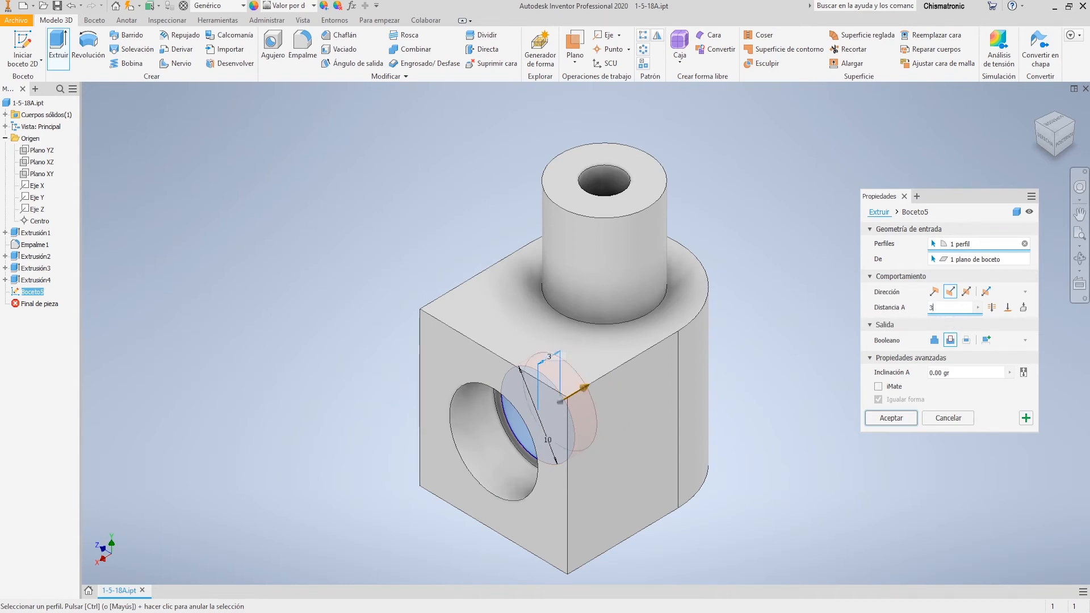
left_click(891, 418)
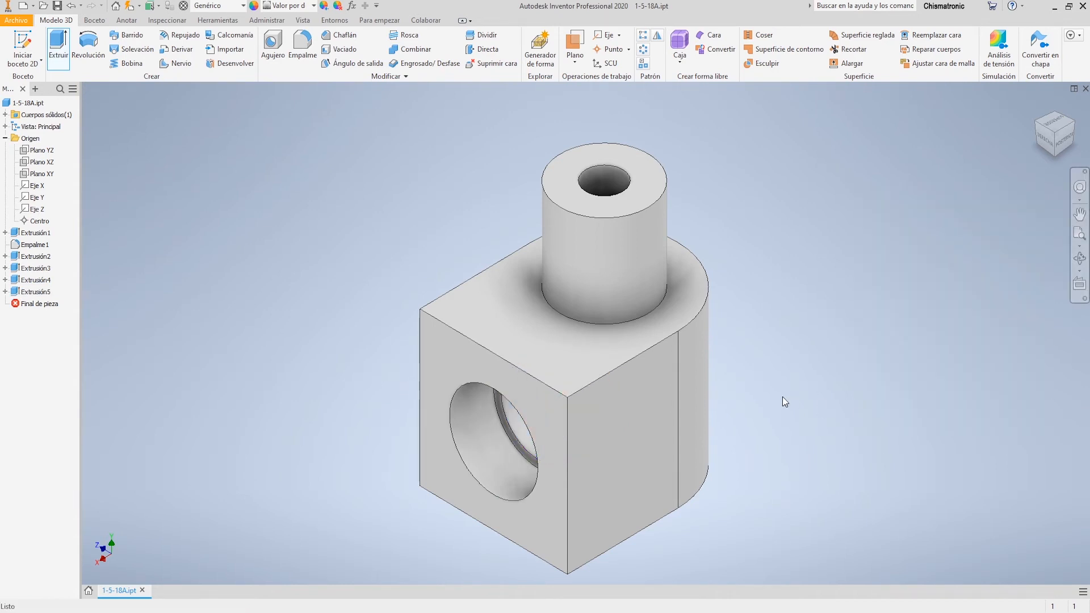
Sketch a 7 mm diameter circle at the centre of the 10 mm bore's floor and finish the sketch
left_click_drag(1055, 138, 1068, 128)
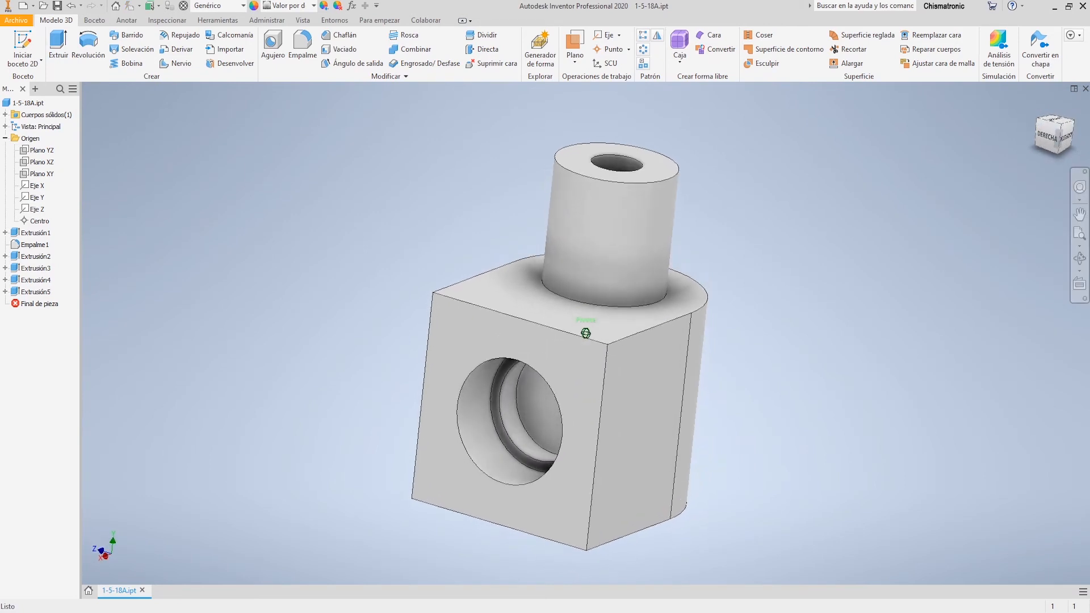
key("s")
left_click(547, 418)
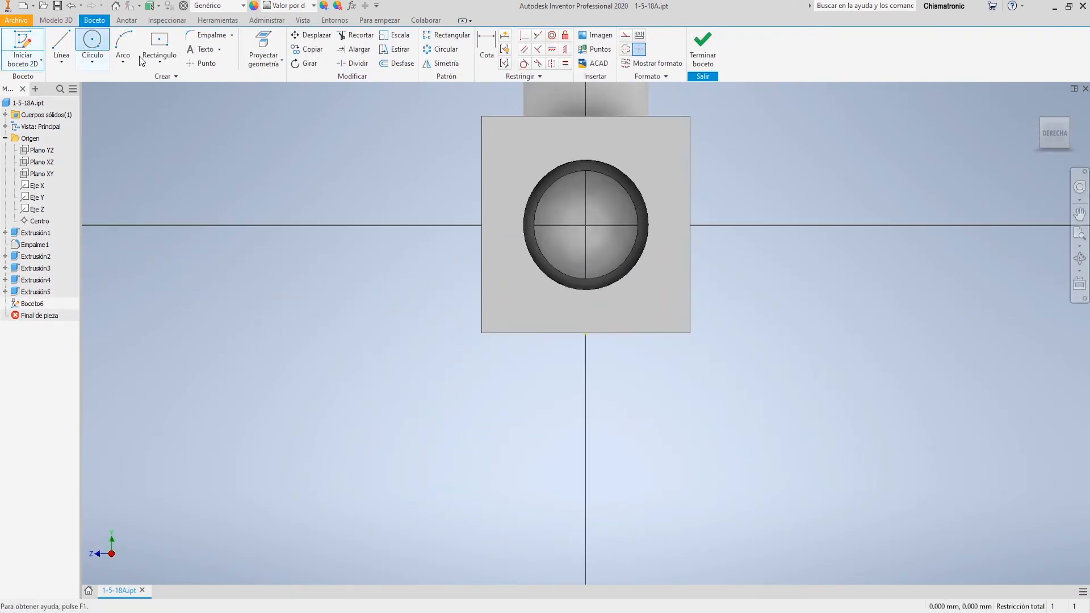
left_click(586, 226)
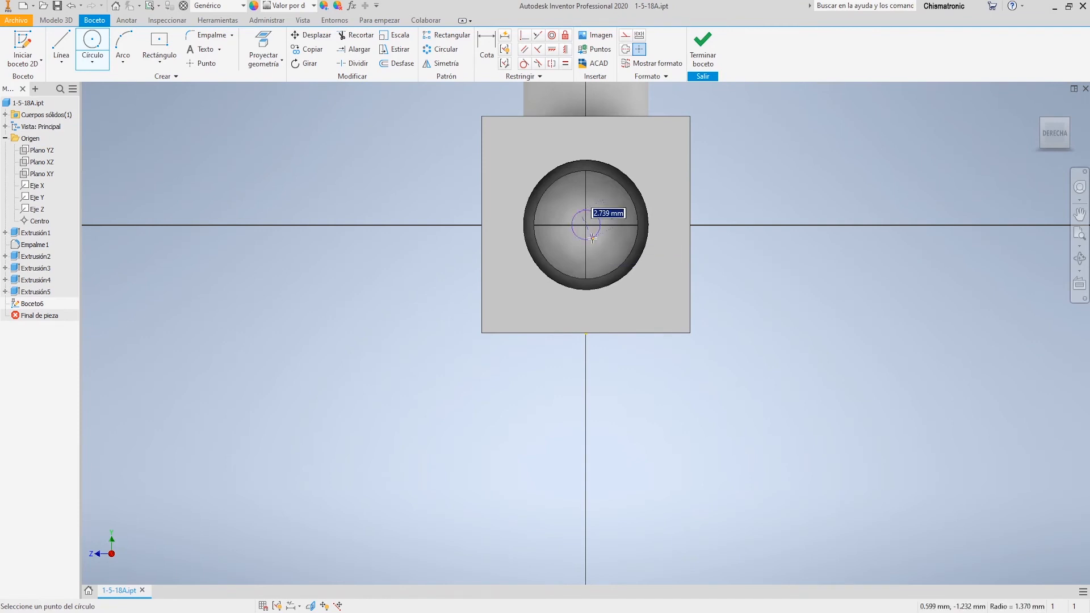
type("7")
key("Return")
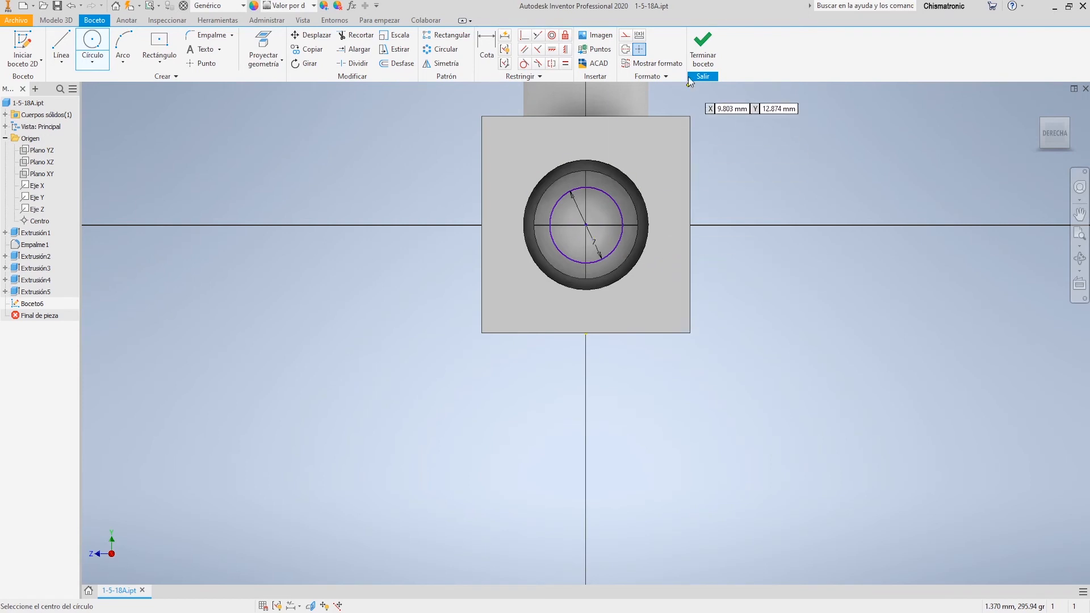
left_click(704, 57)
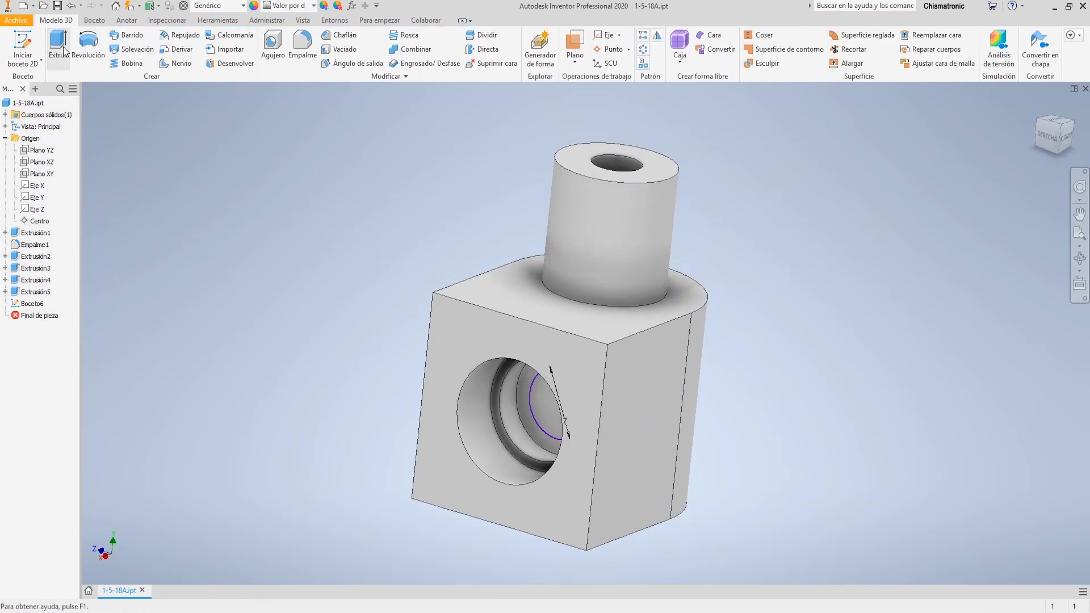
Cut the 7 mm circle 6 mm deeper into the block from the 10 mm bore's floor
left_click(61, 48)
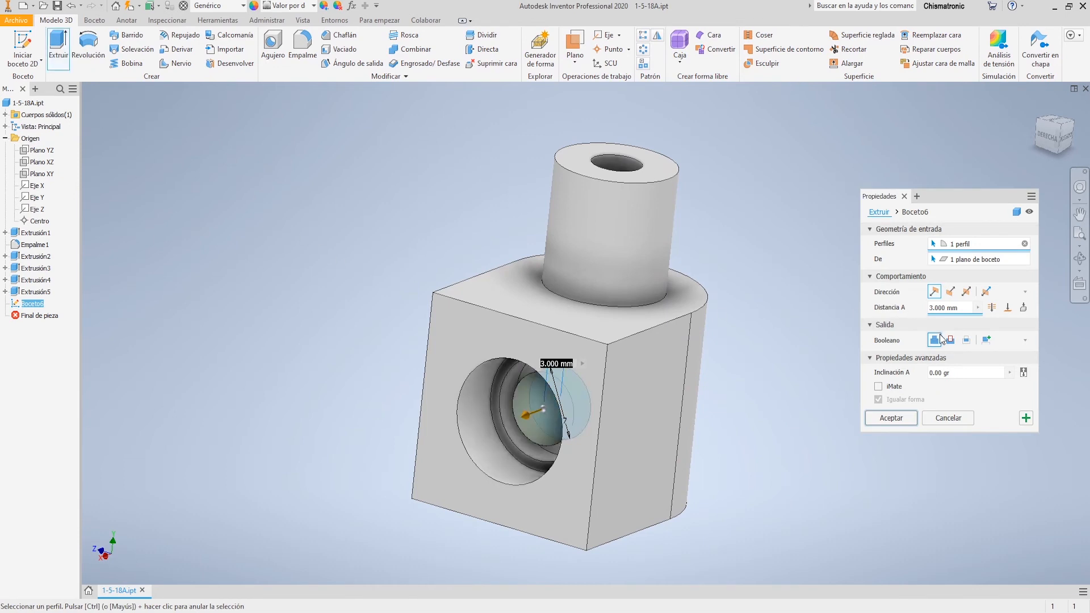
left_click(951, 340)
left_click_drag(956, 308, 897, 309)
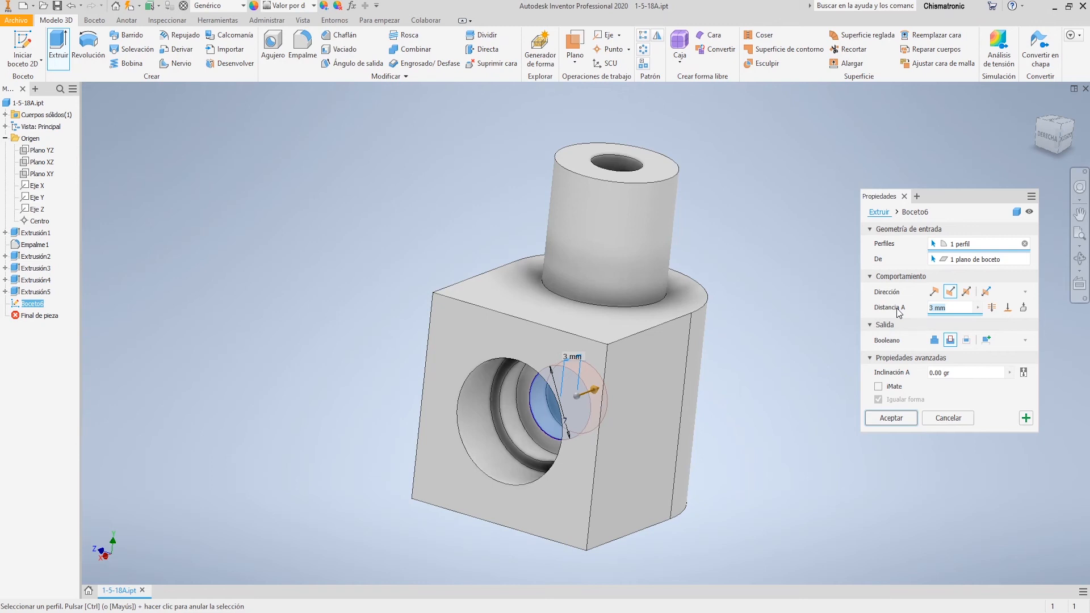
type("6")
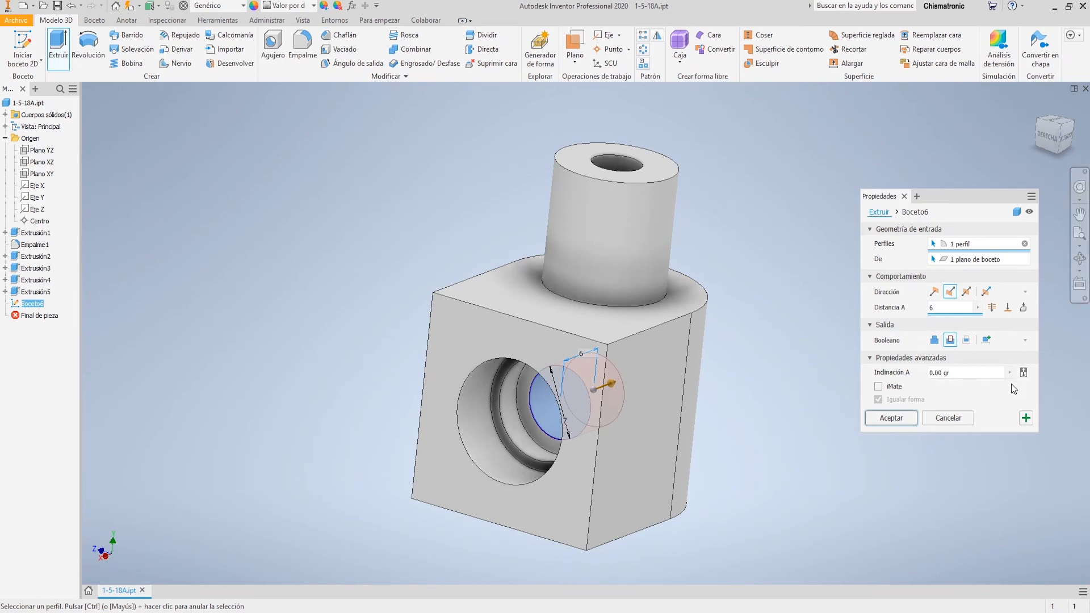
left_click(891, 418)
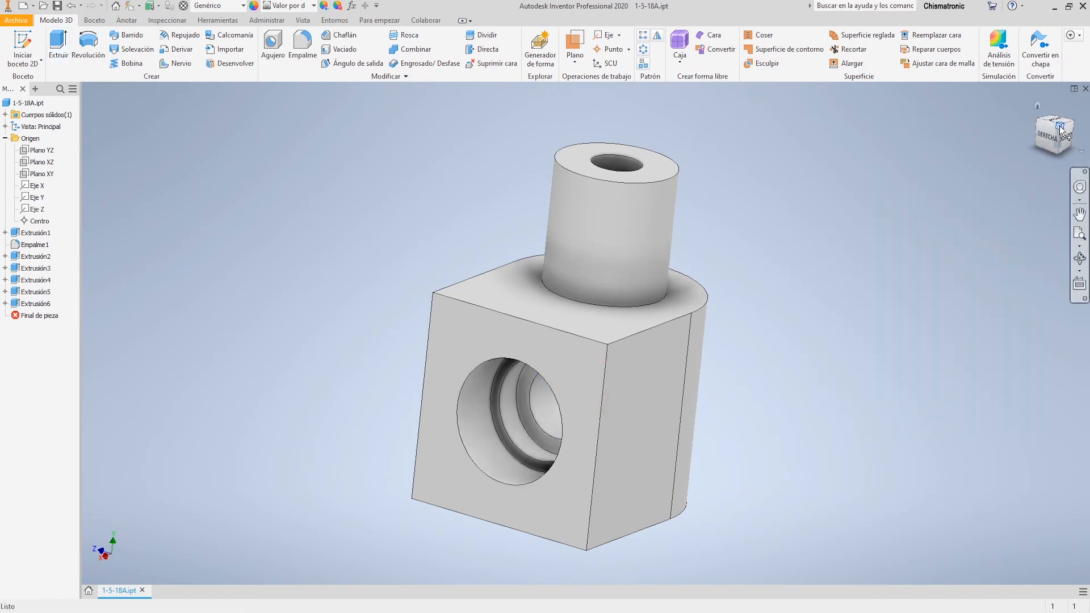
Add a full-length thread to the outer face of the cylinder on top of the block
mouse_move(84, 109)
middle_mouse_down("shift")
mouse_move(154, 62)
mouse_move(139, 105)
mouse_move(152, 154)
mouse_move(117, 157)
mouse_move(92, 179)
mouse_move(91, 244)
mouse_move(93, 162)
mouse_move(170, 102)
middle_mouse_up("shift")
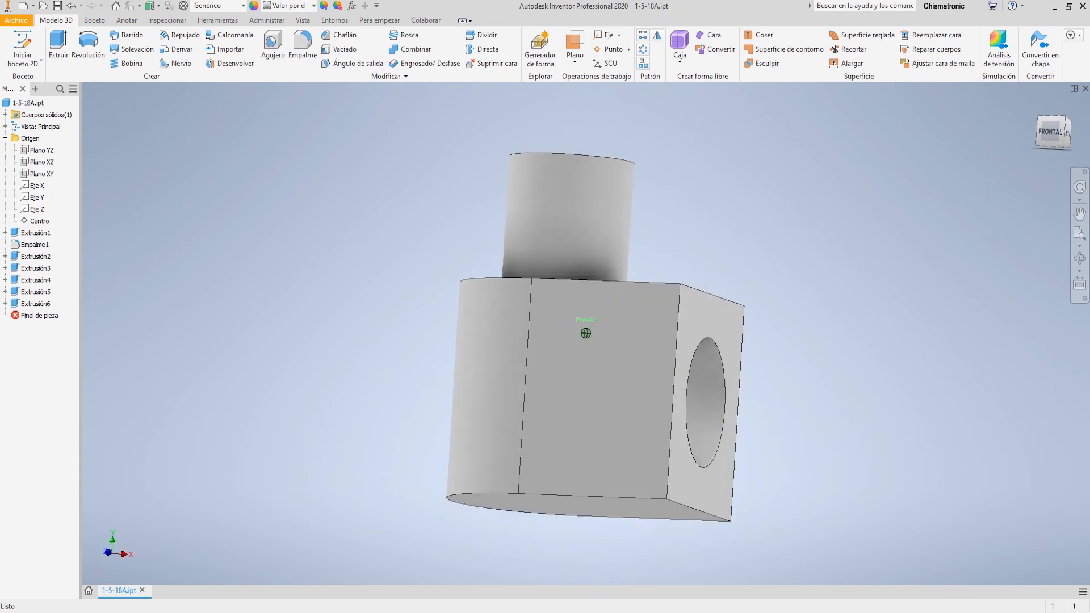
left_click(406, 35)
left_click(547, 200)
left_click(891, 435)
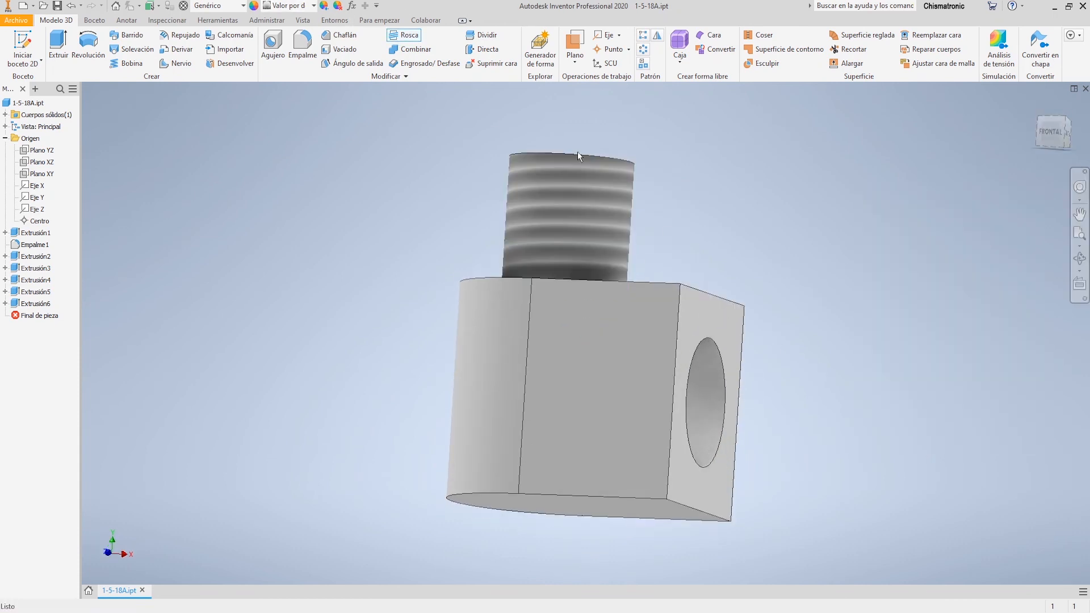
Add a full-depth M12x1.75 ANSI metric thread, class 6H, to the 12 mm bore in the flat end face
left_click(406, 34)
left_click(702, 380)
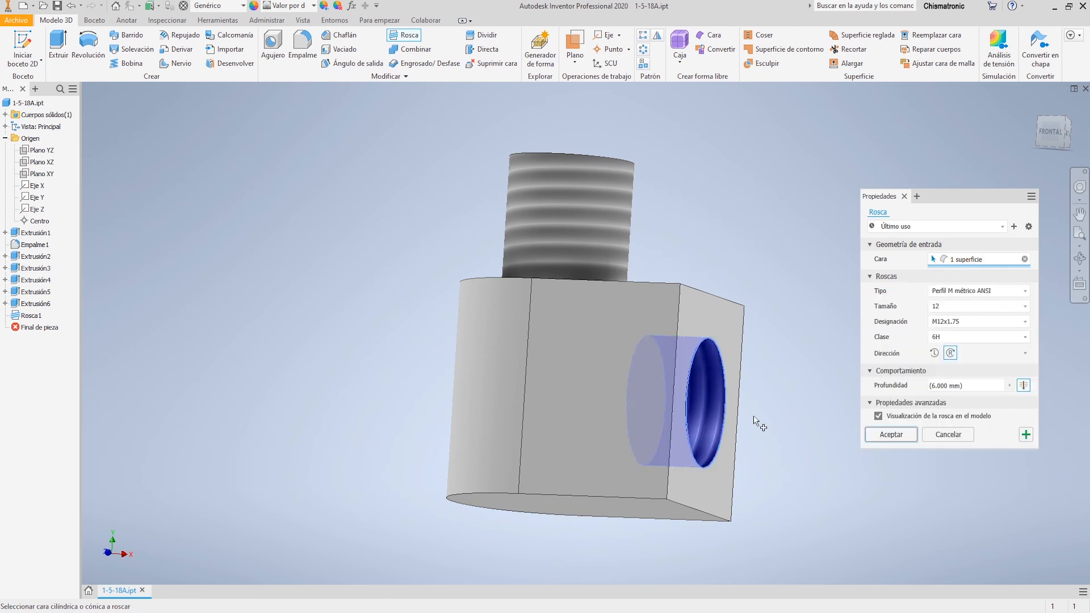
left_click(890, 434)
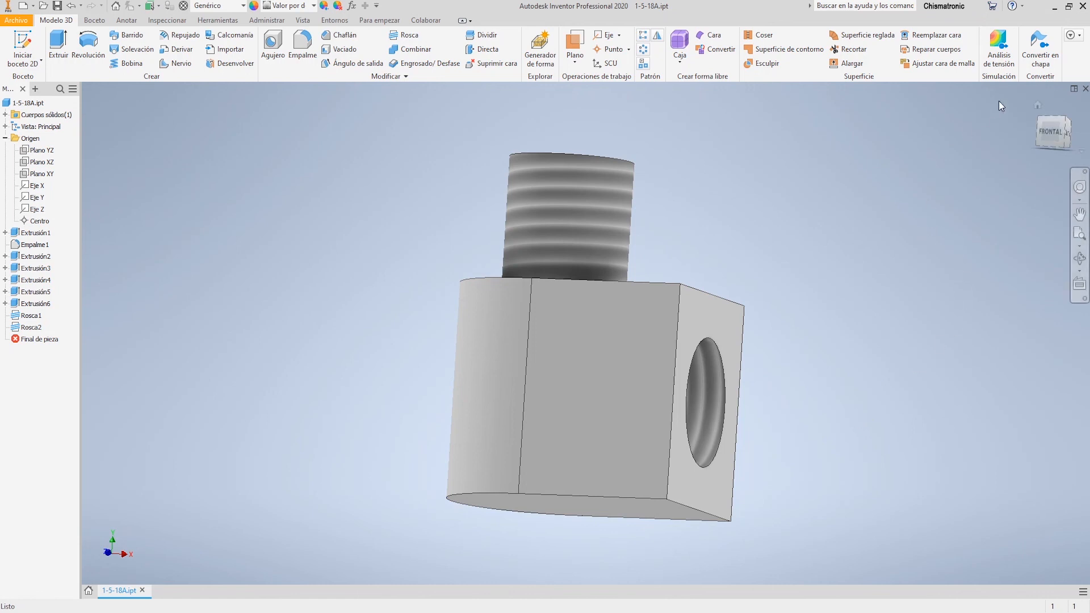
left_click(1035, 106)
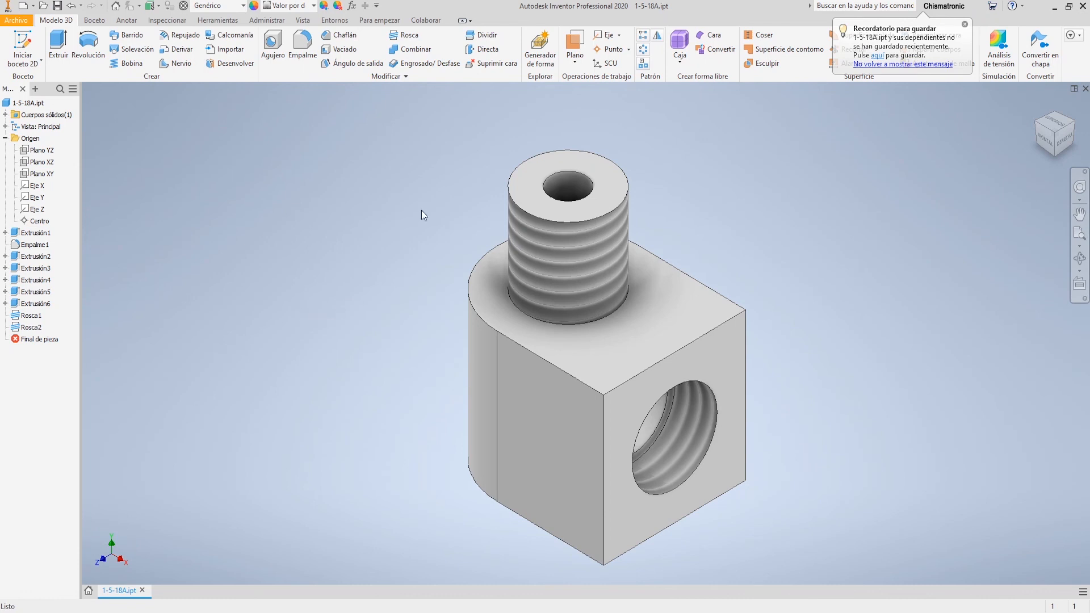
left_click(963, 25)
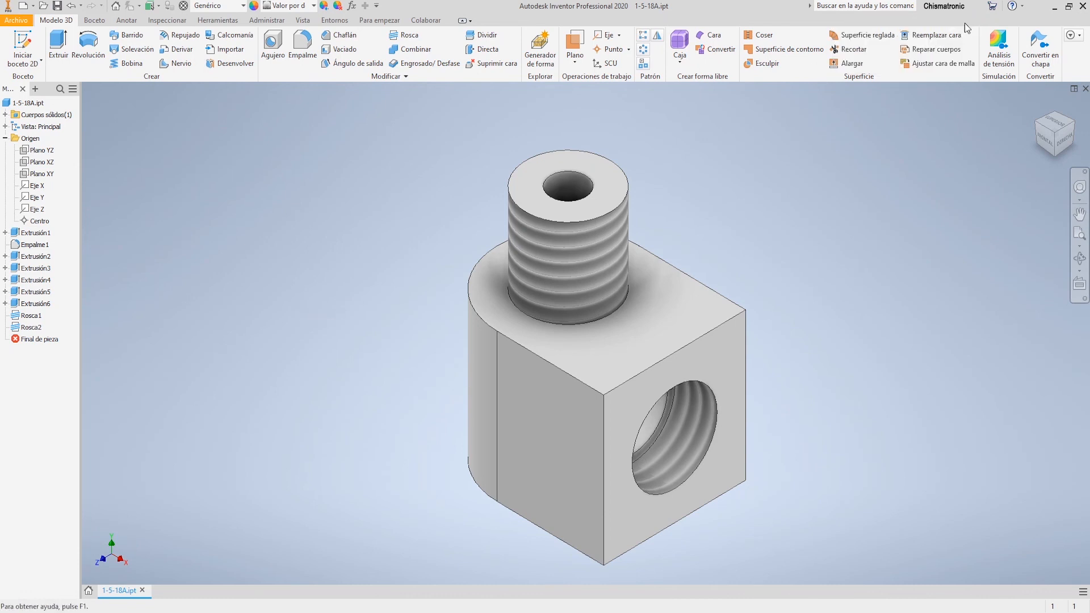